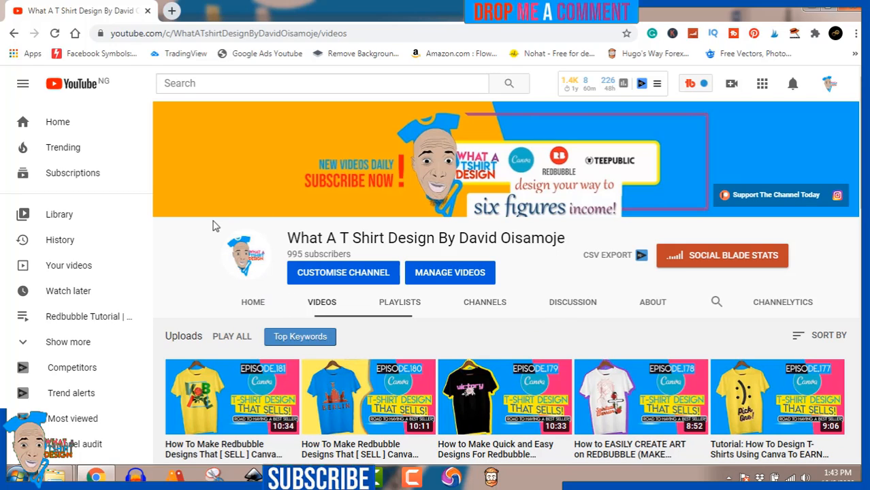
Step: Open Canva in a new browser tab and create a blank custom design of 4500 × 5400 px
left_click(172, 12)
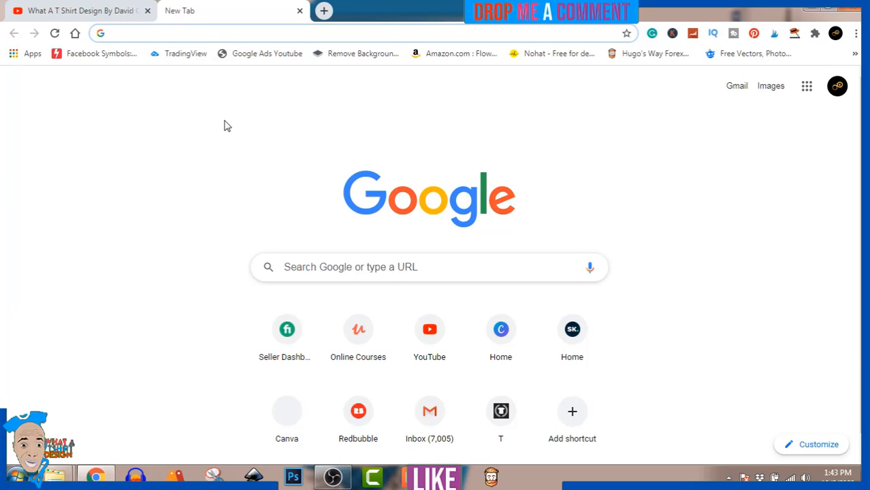
left_click(504, 330)
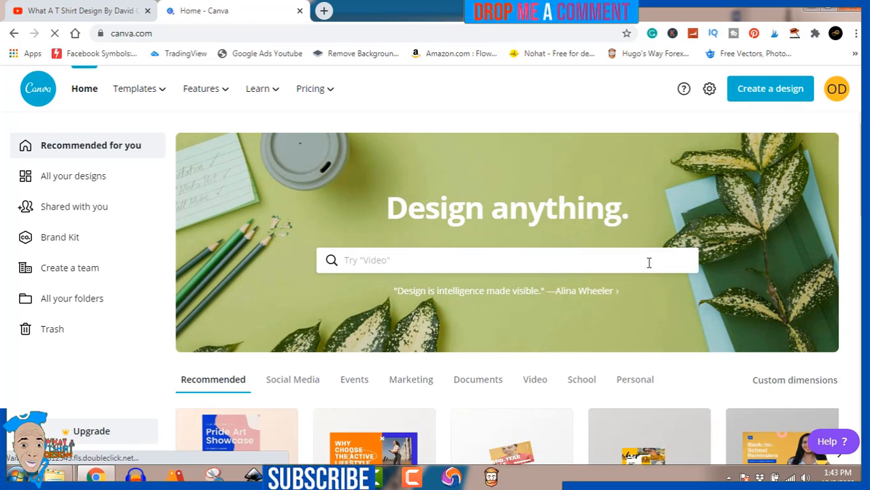
left_click(773, 95)
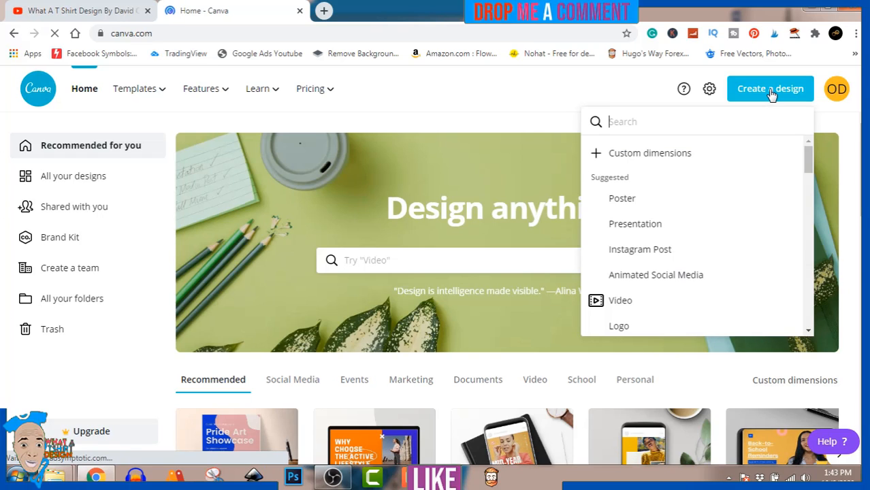
left_click(679, 158)
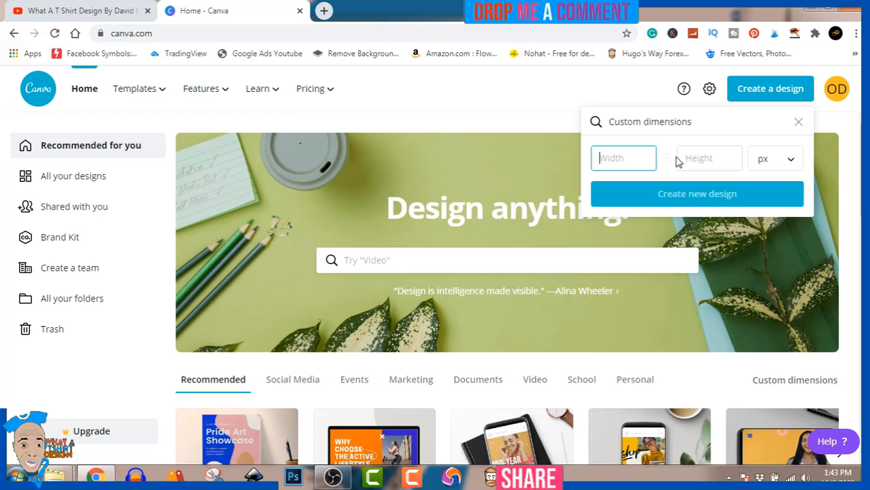
type("4500")
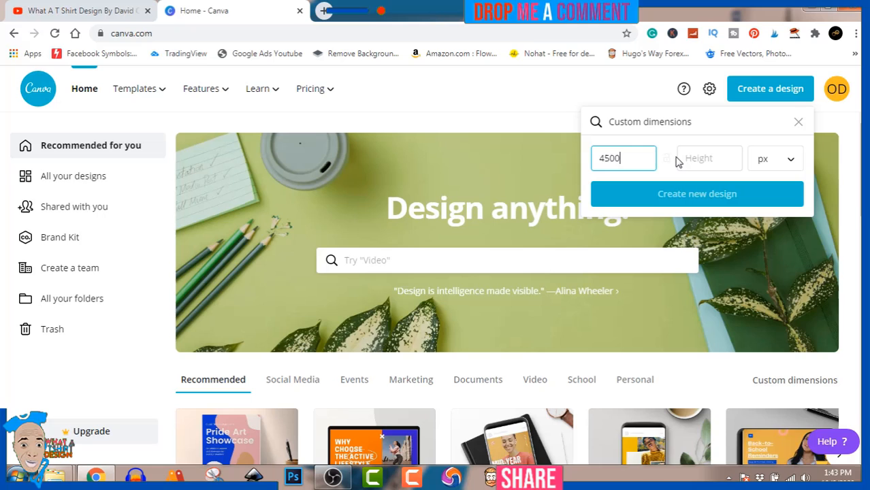
left_click(693, 158)
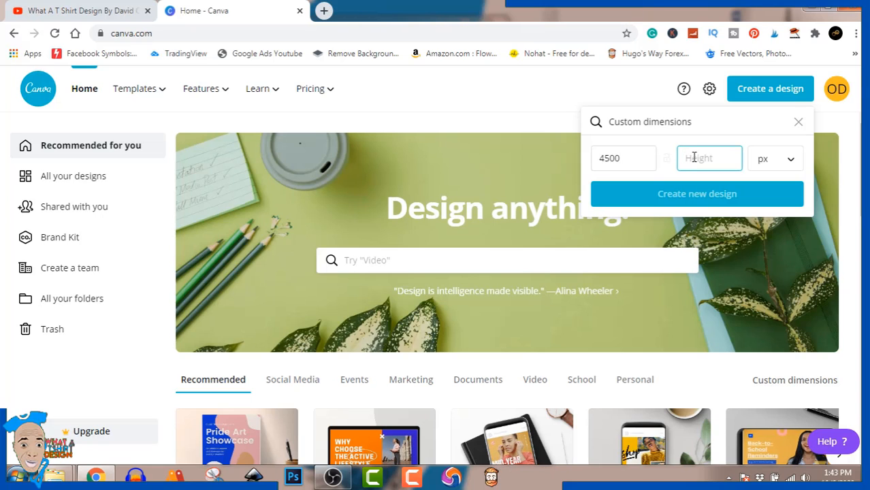
type("5400")
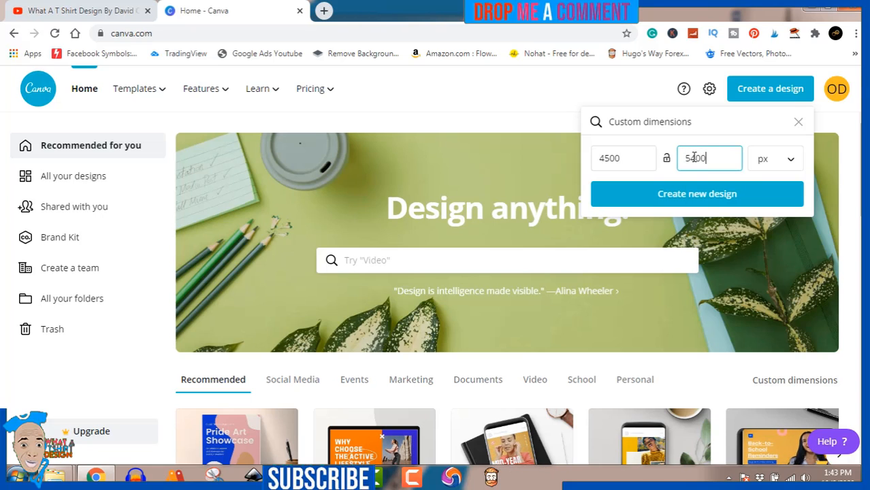
left_click(786, 160)
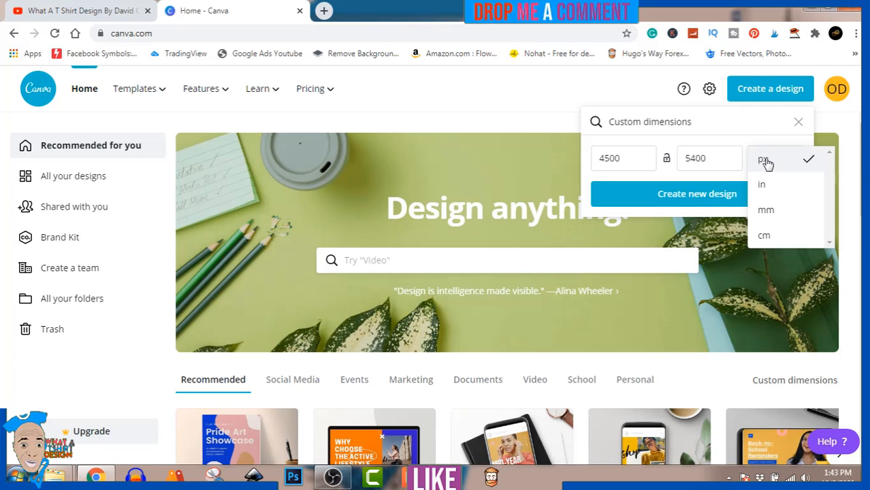
left_click(765, 161)
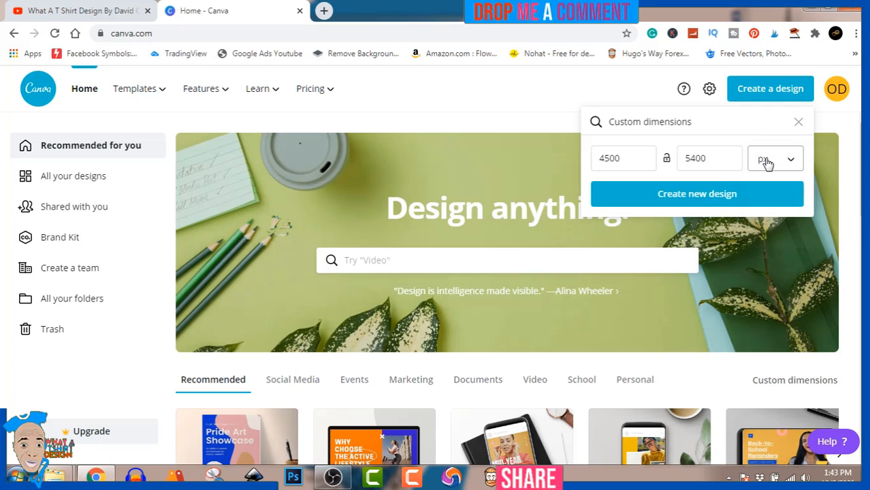
left_click(715, 198)
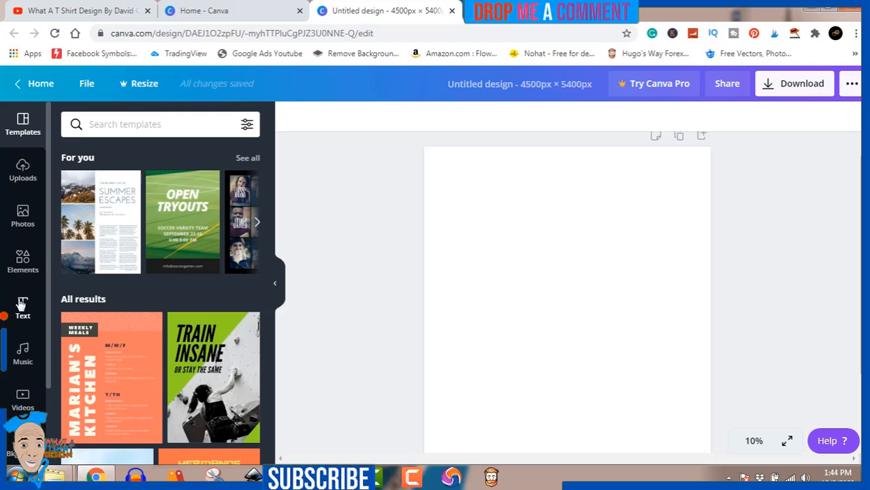
Step: Add a square shape to the page and resize it into a wide, flat rectangle above the page's middle
left_click(23, 259)
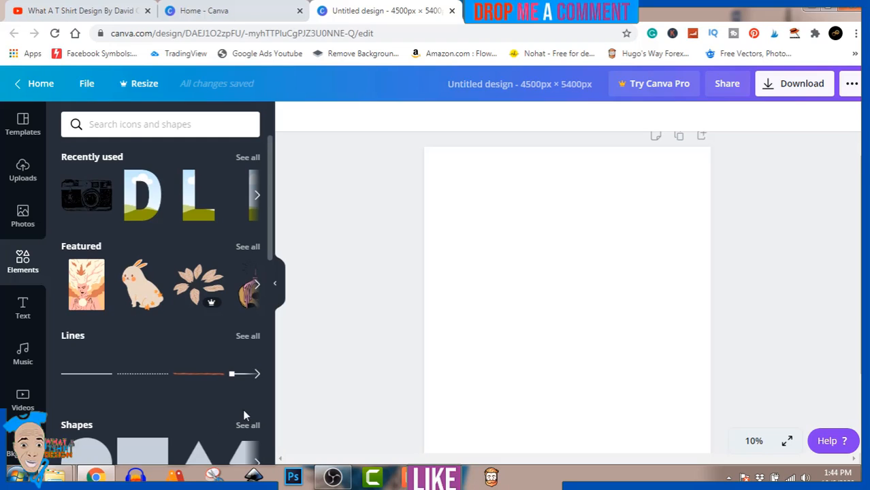
scroll(244, 412, "down", 1)
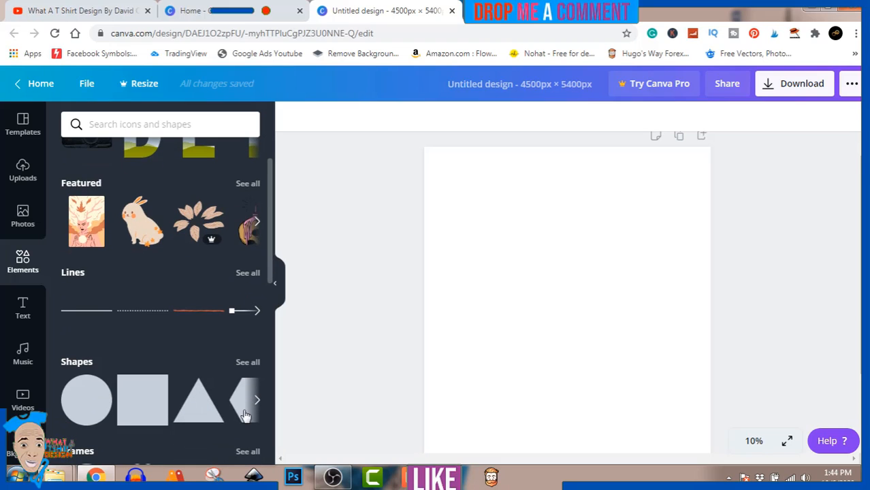
left_click(139, 407)
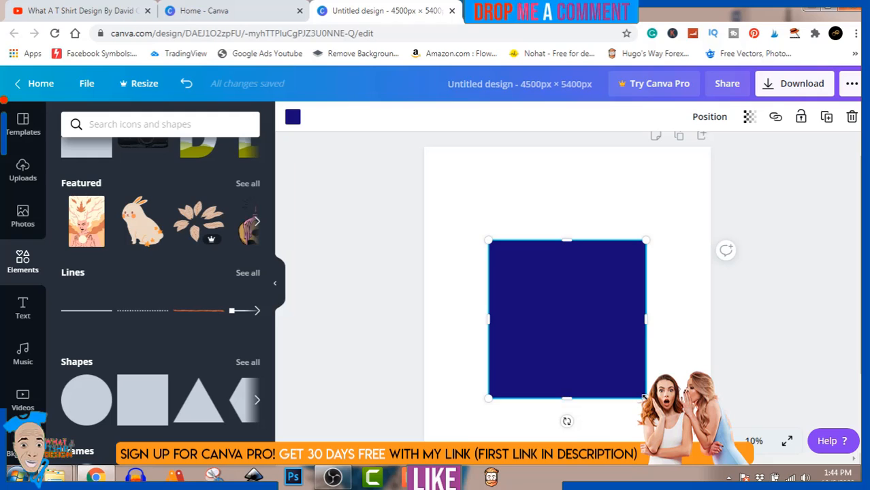
left_click_drag(644, 397, 619, 303)
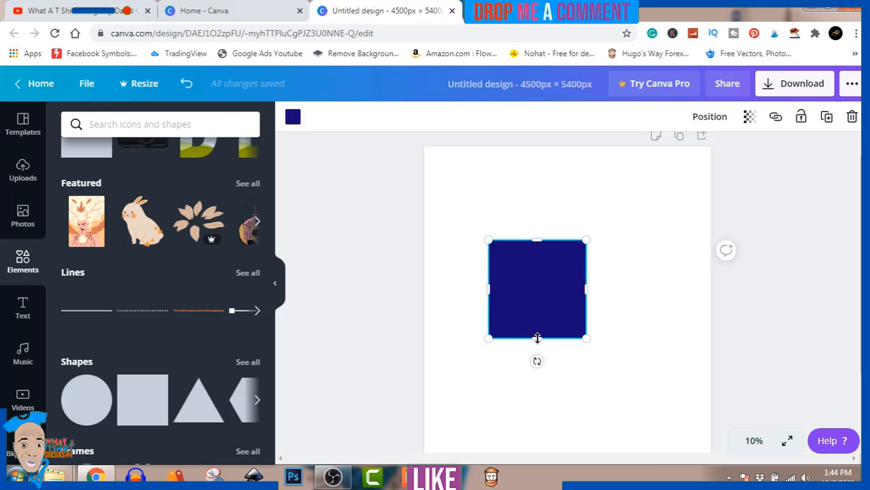
left_click_drag(537, 338, 537, 268)
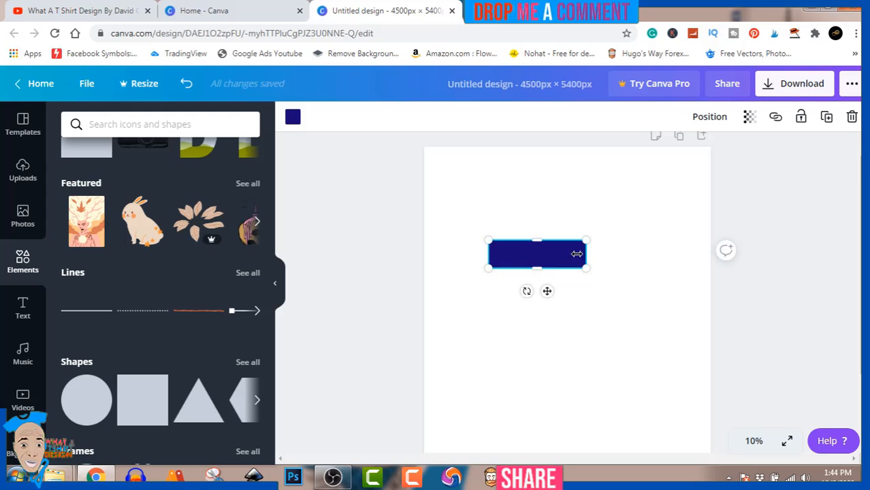
mouse_move(586, 254)
left_mouse_down()
mouse_move(596, 252)
mouse_move(579, 251)
left_mouse_up()
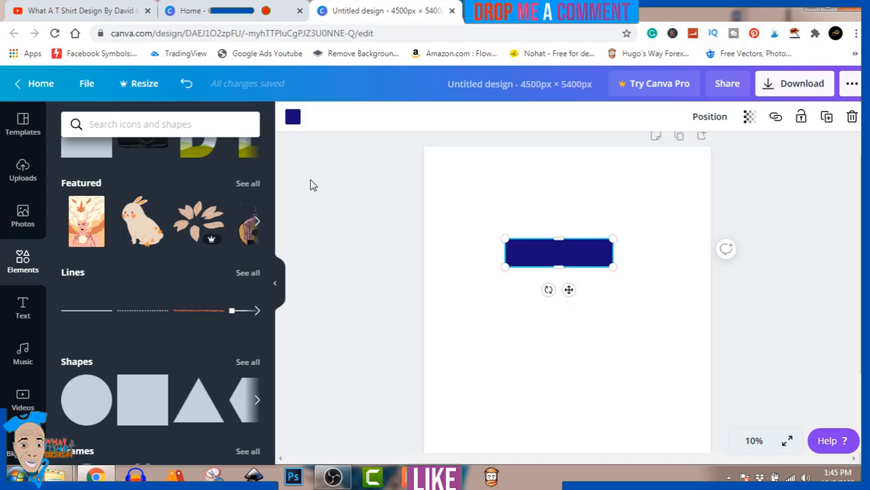
Step: Fill the rectangle with black from the default colors
left_click(292, 119)
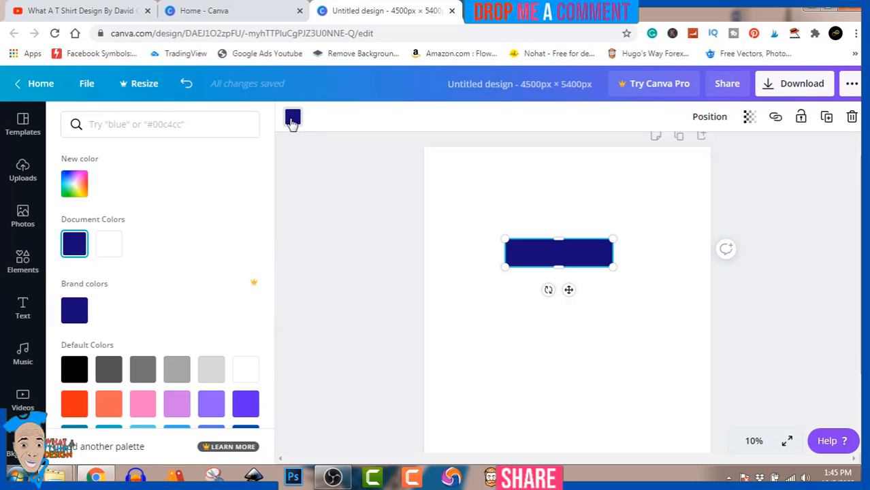
left_click(80, 371)
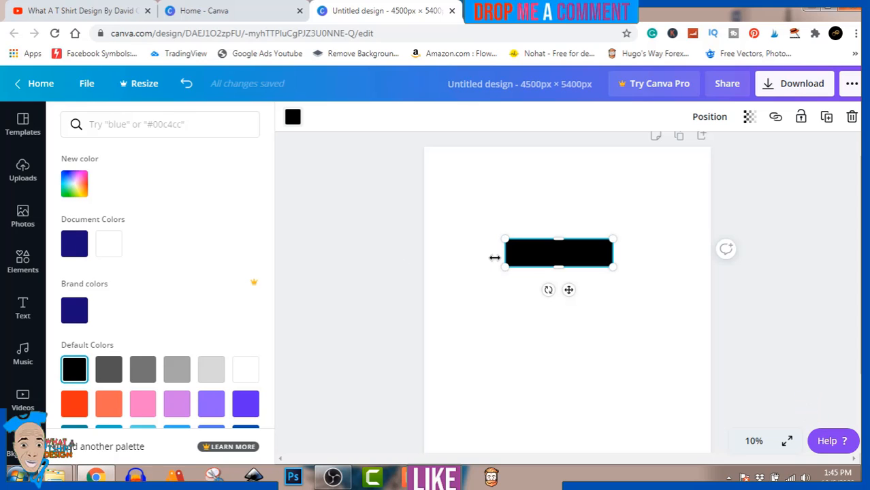
Step: Try yellow and light orange fills on the rectangle and return it to black
left_click(294, 120)
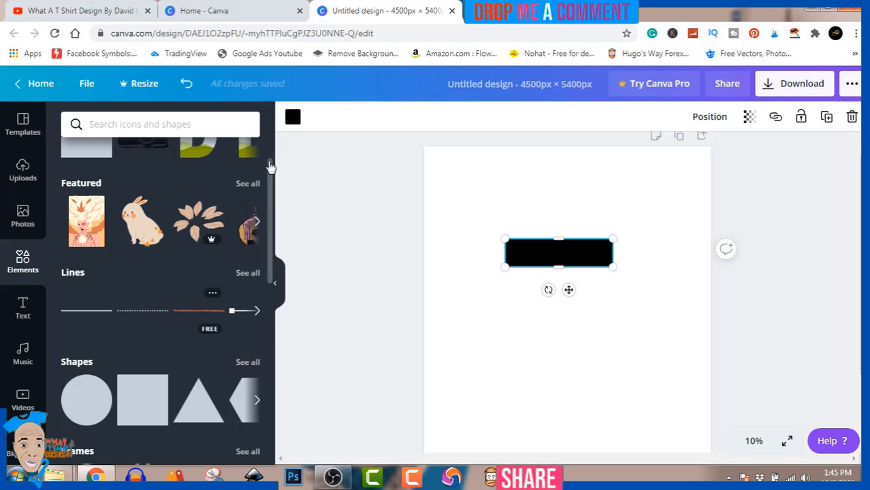
left_click(289, 121)
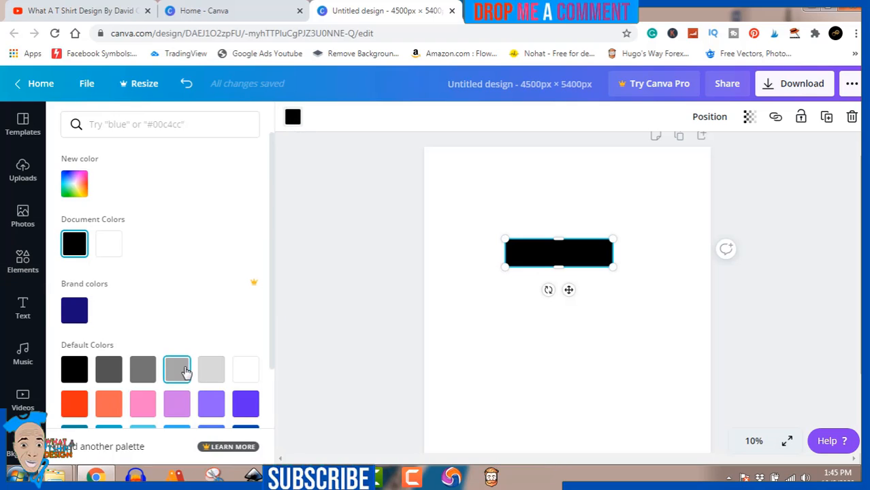
scroll(185, 370, "down", 1)
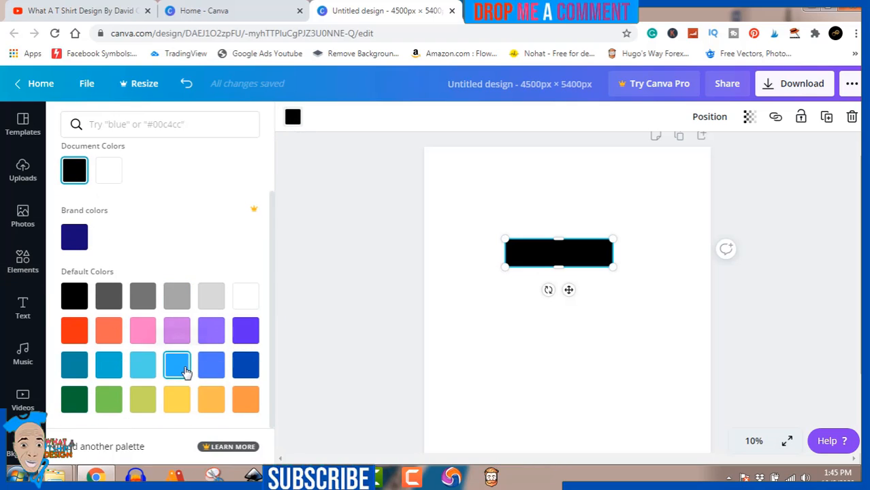
left_click(176, 411)
left_click(206, 407)
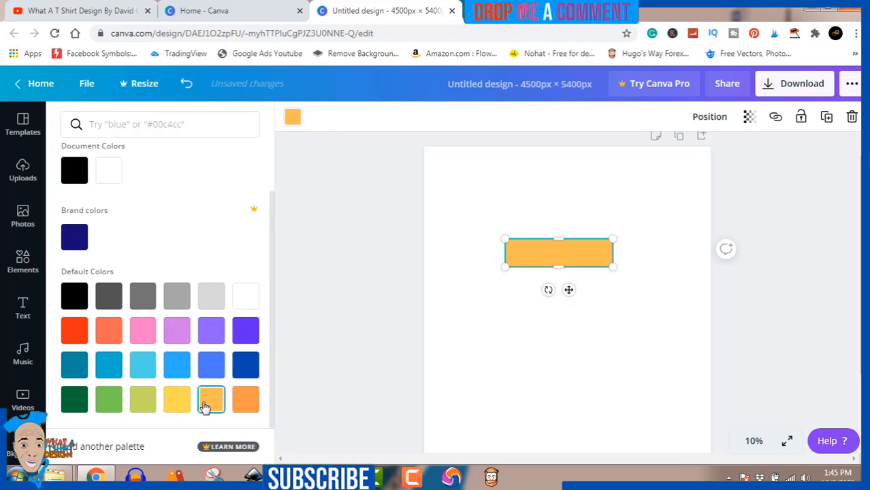
left_click(177, 402)
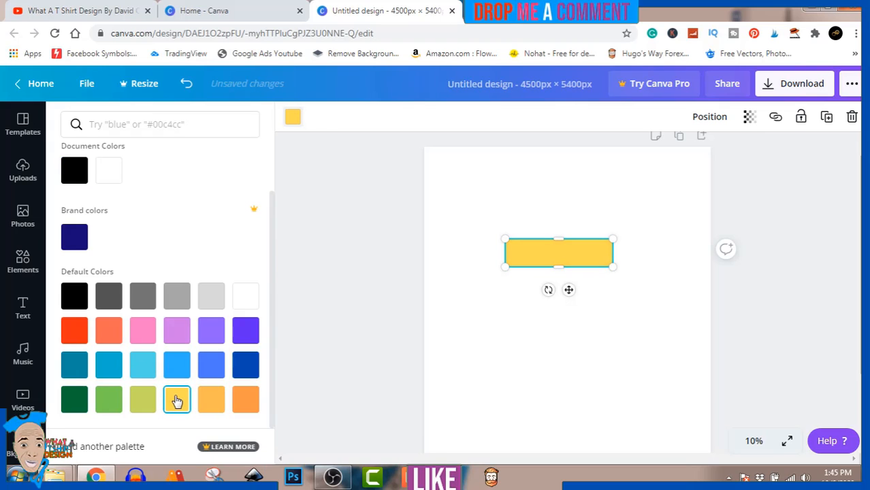
left_click(78, 306)
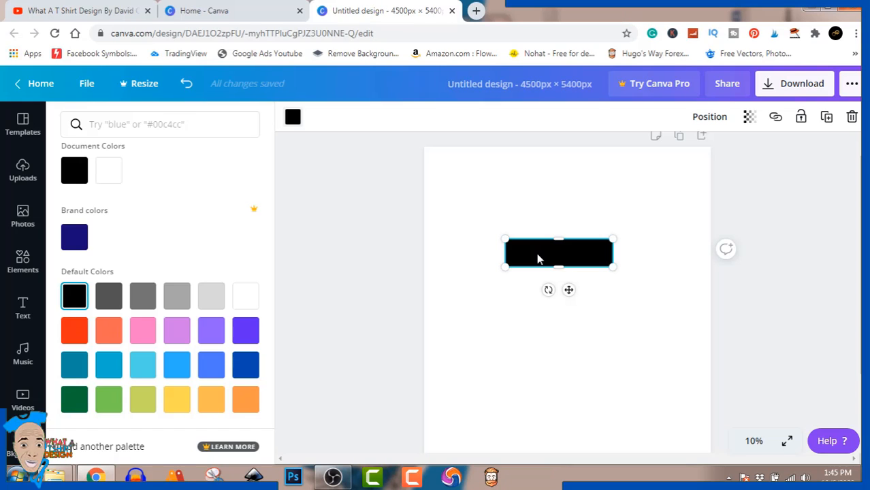
Step: Stack two copies of the black rectangle below the original, and raise and tilt the top one clockwise so it slopes down to the right
left_click_drag(538, 259, 537, 338)
key("Escape")
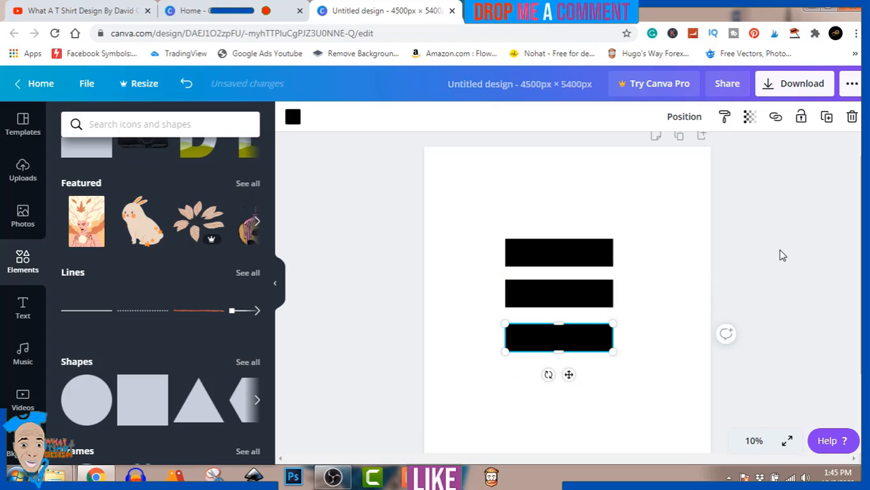
left_click_drag(584, 255, 579, 222)
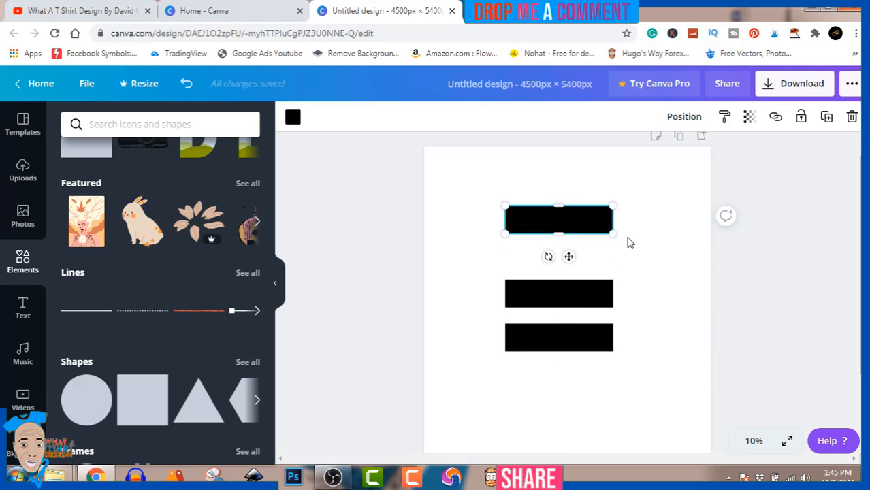
left_click_drag(550, 256, 579, 247)
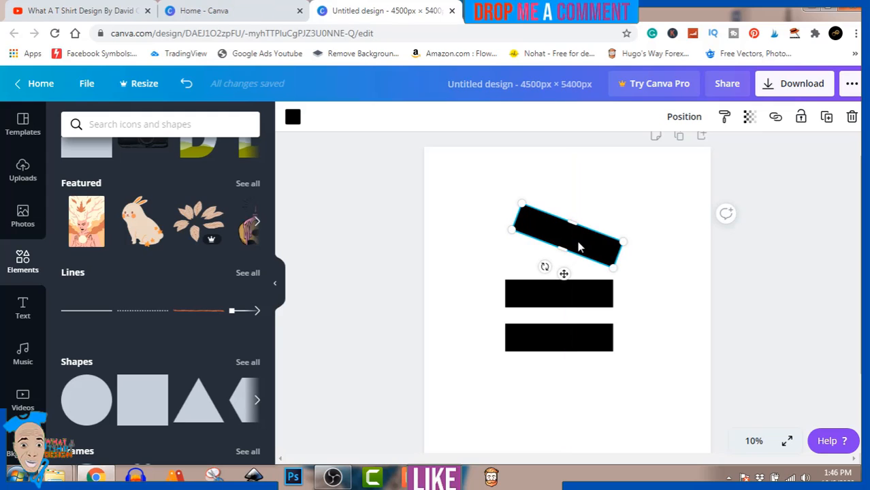
Step: Add a heading to the page with the text ENJOY
left_click(23, 311)
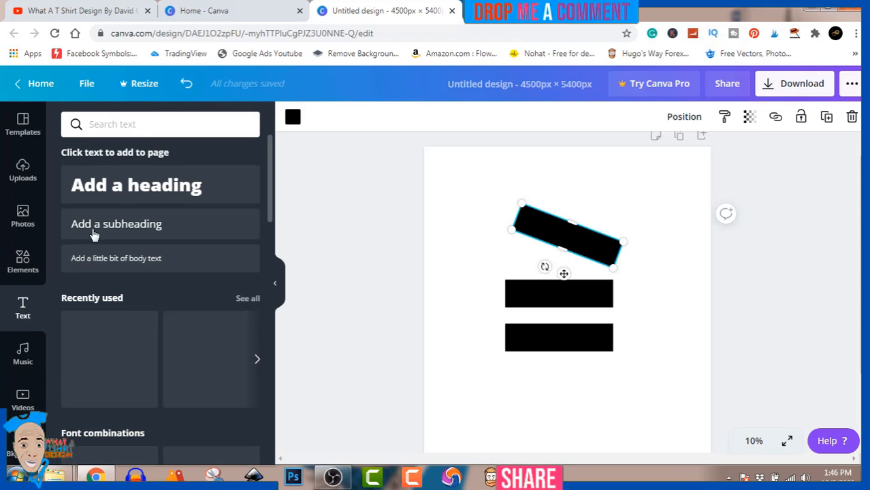
left_click(141, 183)
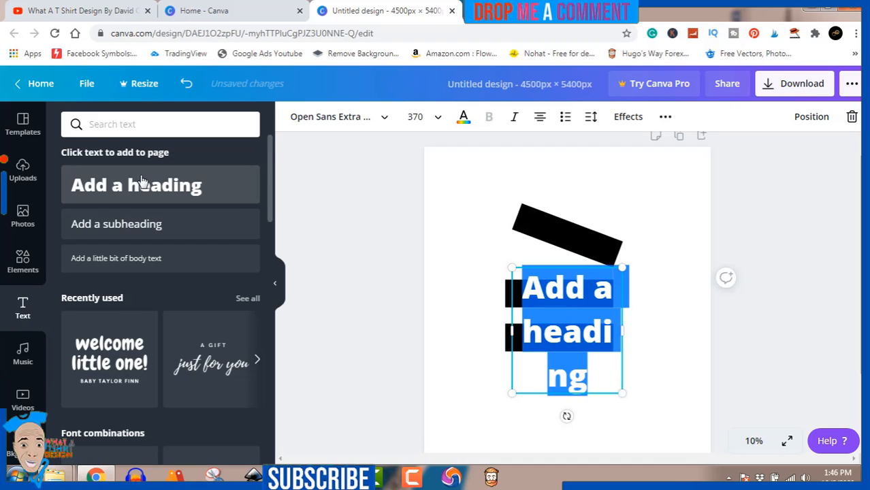
key("BackSpace")
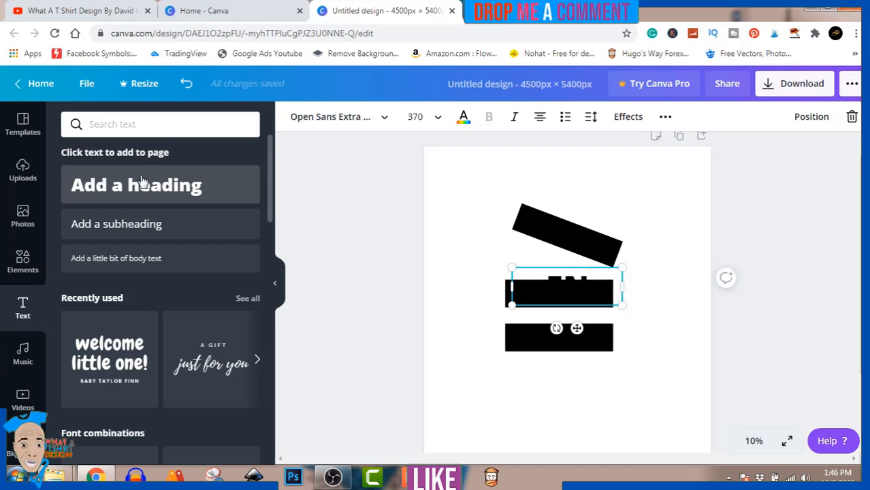
type("ENJOY")
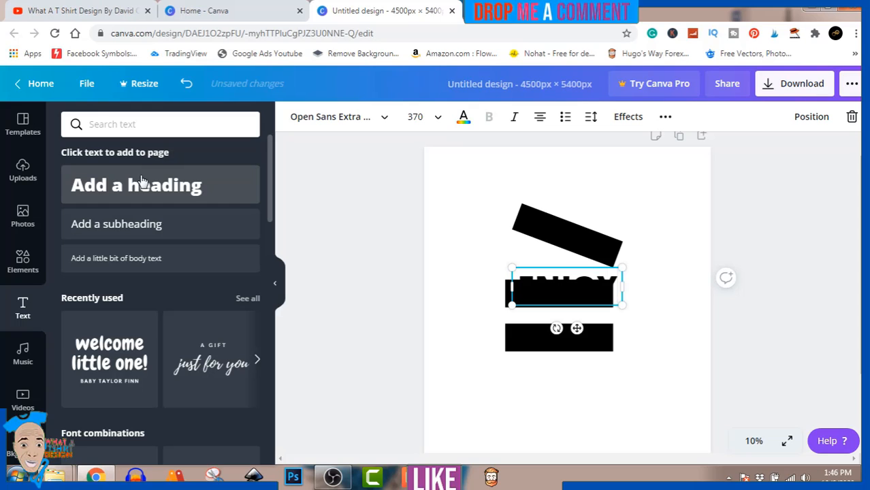
Step: Color the whole ENJOY heading yellow from the default colors
key("ctrl+a")
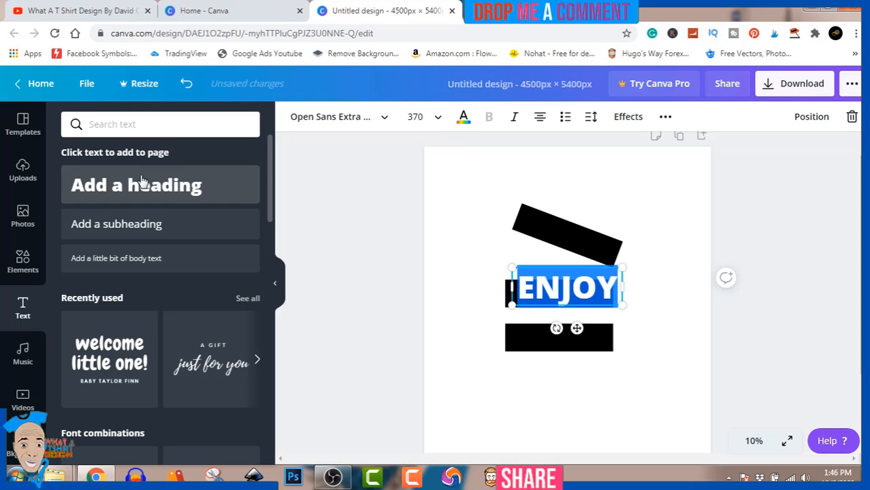
left_click(463, 123)
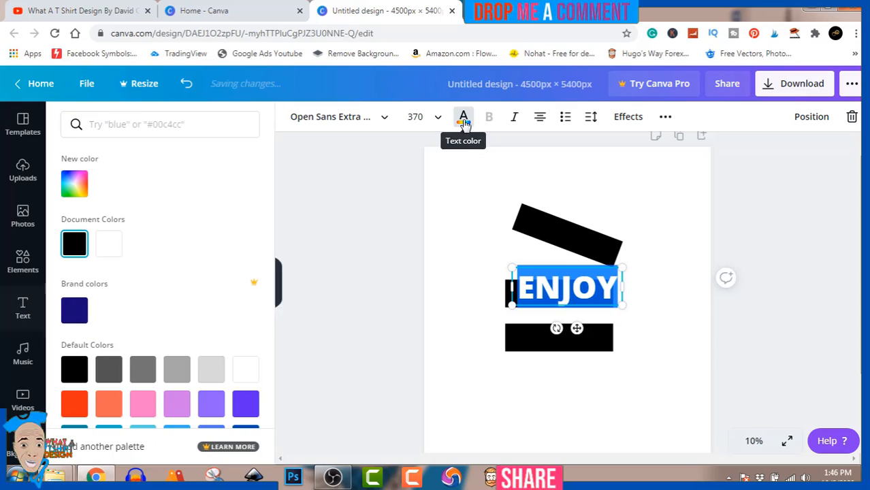
left_click(114, 252)
scroll(112, 252, "down", 2)
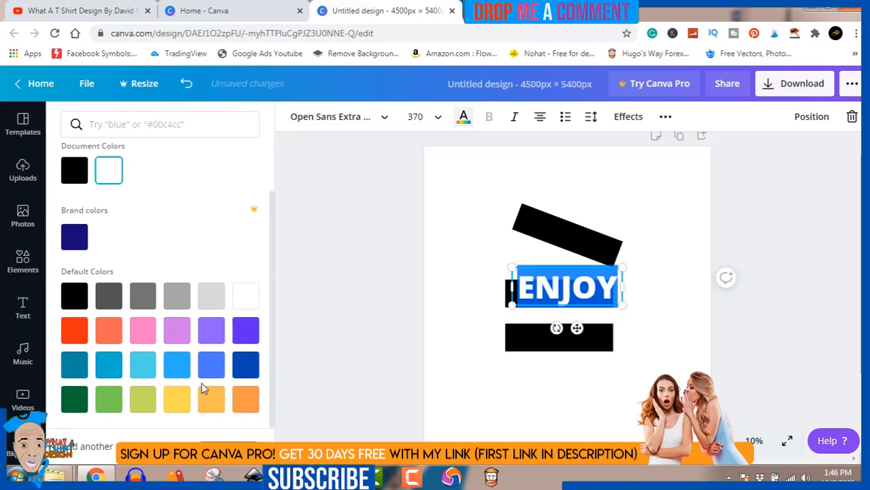
left_click(179, 400)
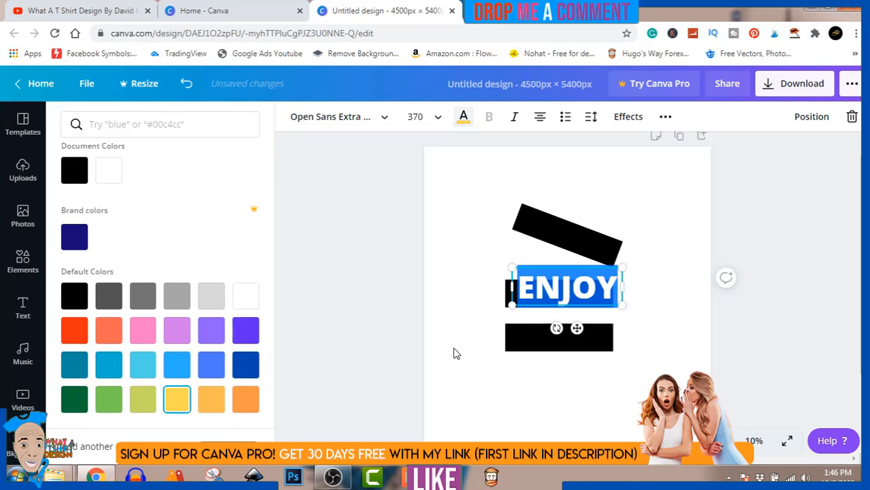
Step: Shrink the ENJOY heading to font size 308, tilt it to match the sloped top rectangle, and place it over that rectangle
left_click(783, 298)
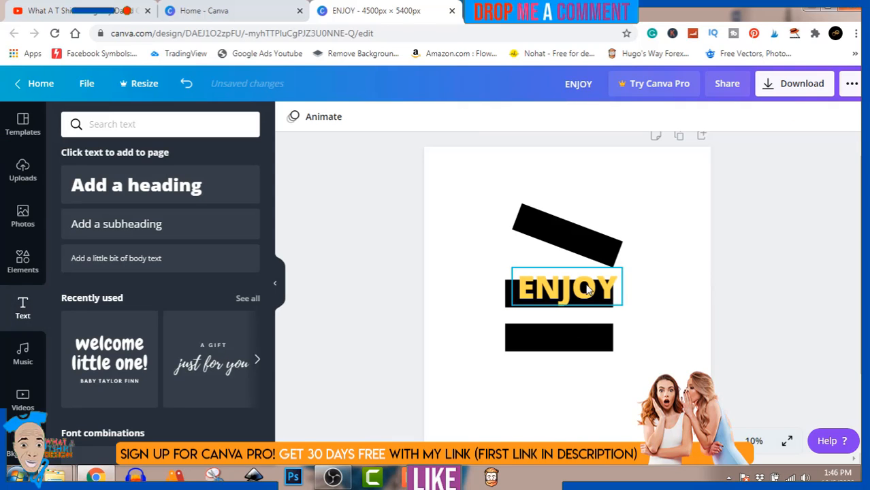
left_click_drag(587, 289, 583, 243)
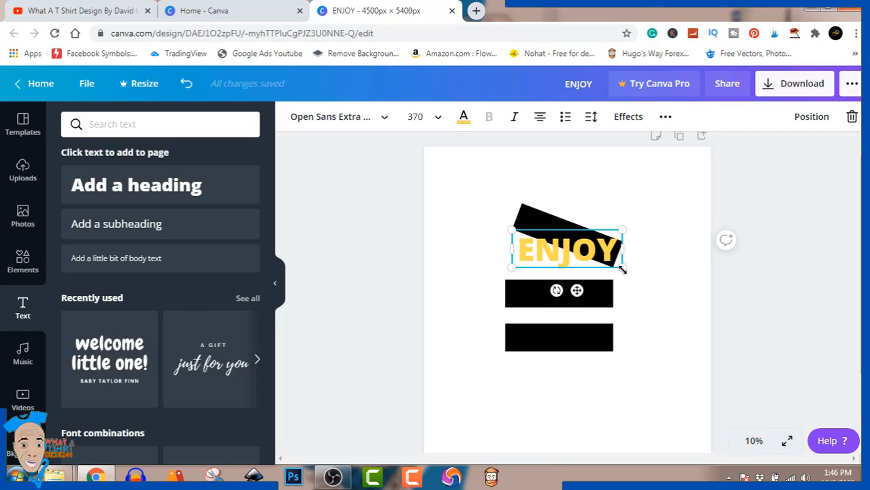
mouse_move(611, 262)
left_mouse_down()
mouse_move(587, 254)
mouse_move(606, 257)
left_mouse_up()
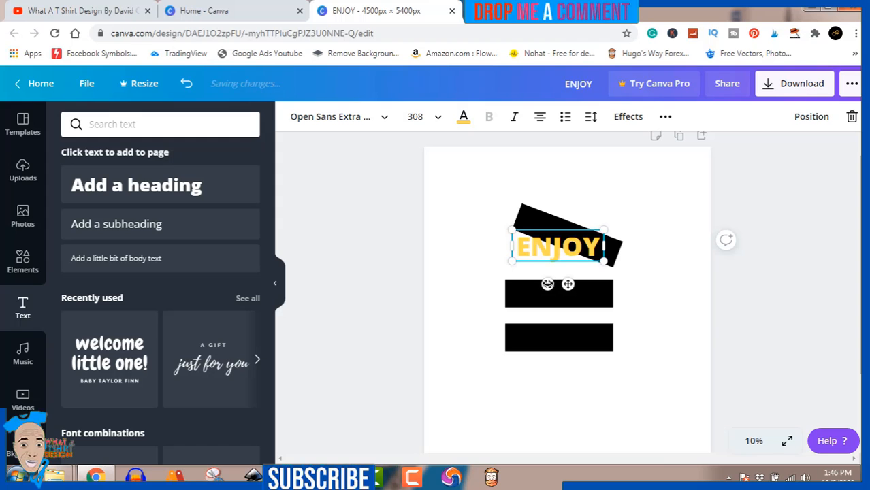
left_click_drag(549, 283, 570, 241)
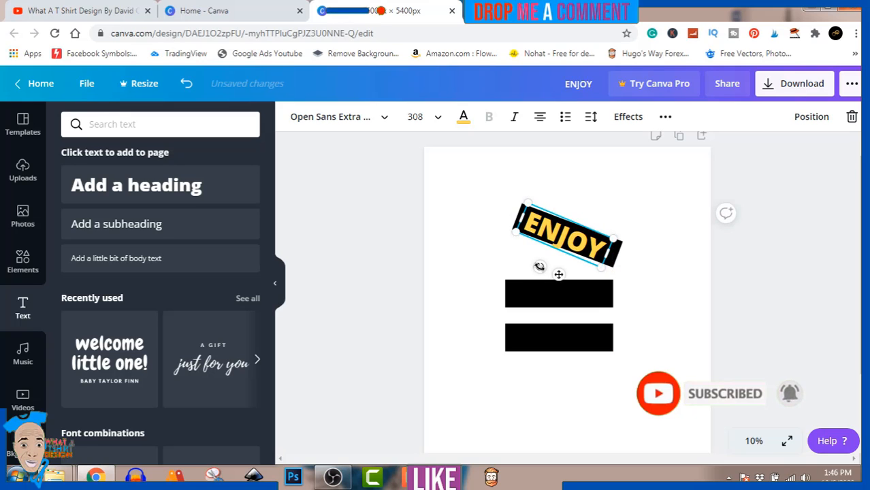
left_click_drag(540, 267, 542, 268)
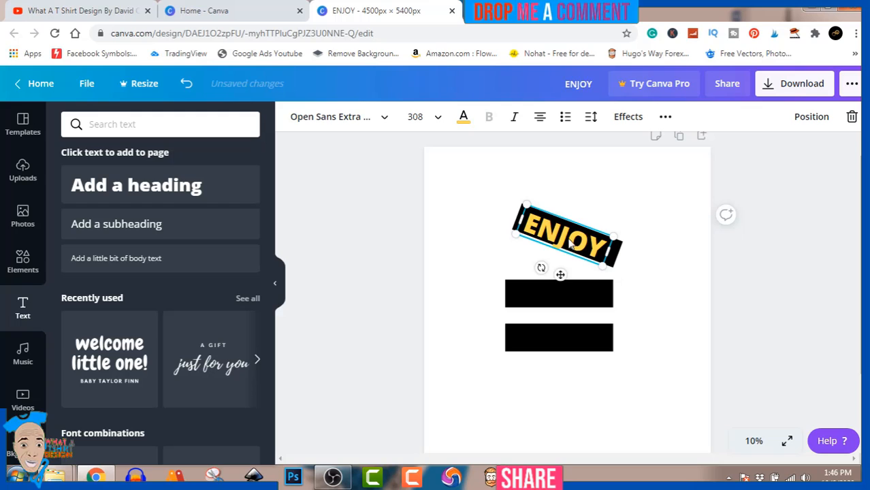
left_click_drag(571, 243, 568, 236)
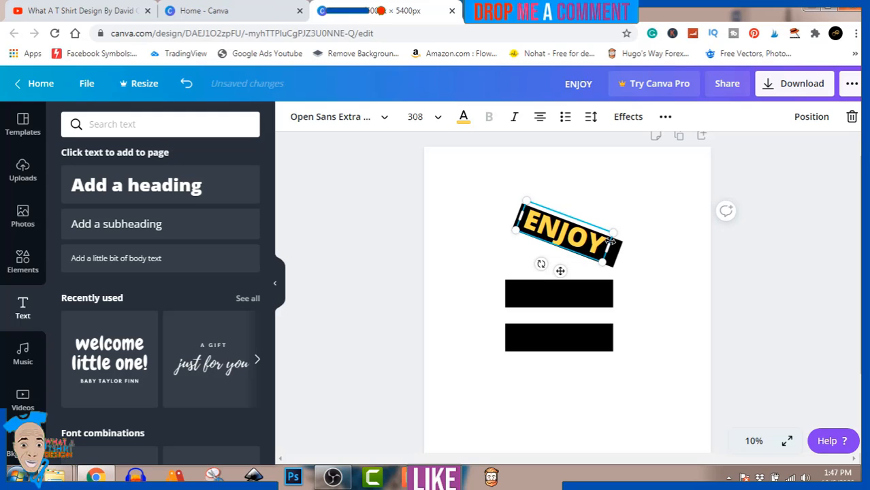
Step: Widen the ENJOY text box slightly and nudge it left and up to center the word on the tilted rectangle
left_click_drag(611, 249, 617, 252)
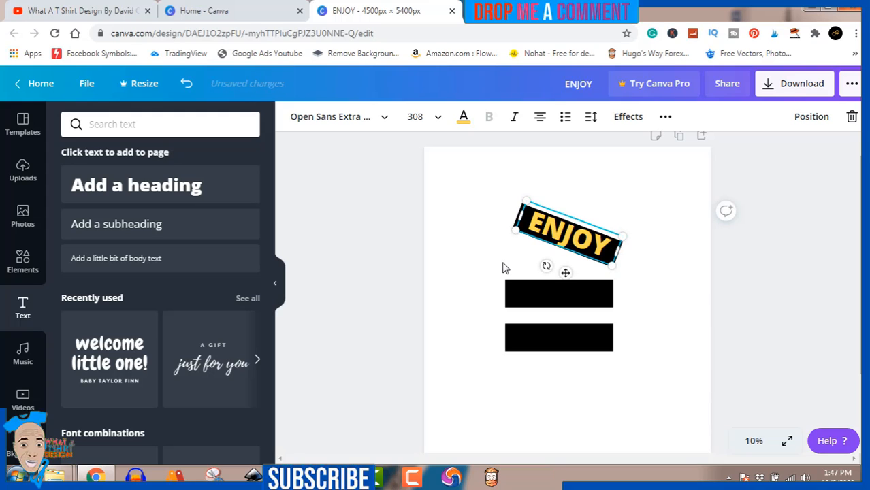
key("Left")
key("Left")
key("Left")
key("Left")
key("Left")
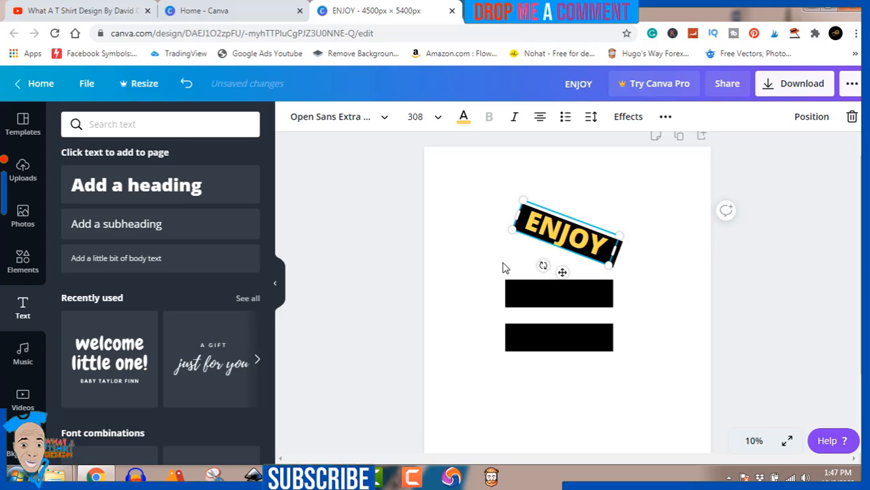
key("Up")
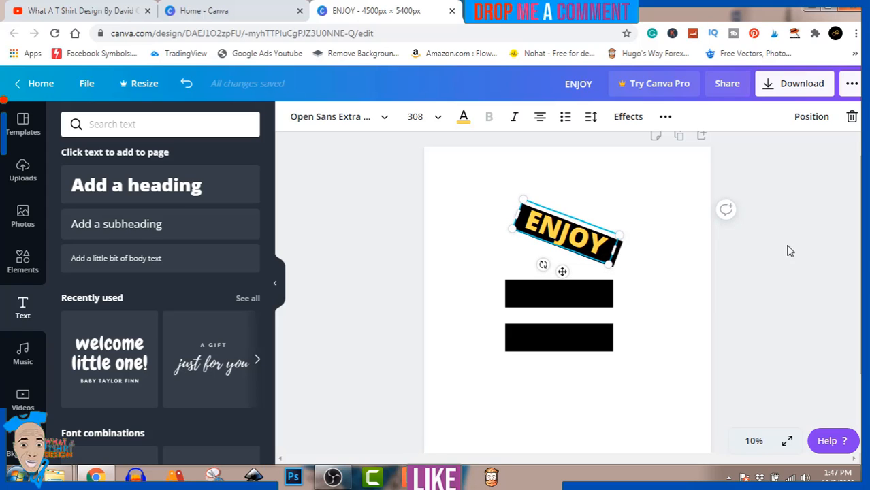
left_click(790, 251)
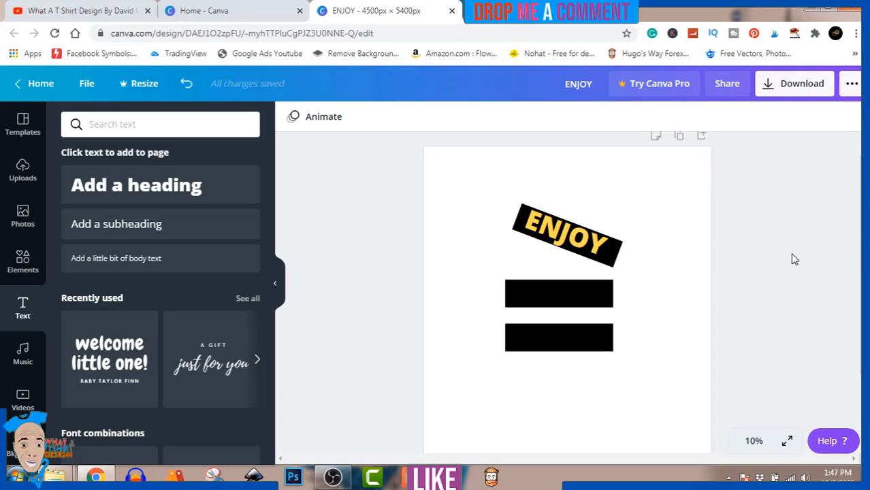
Step: Duplicate ENJOY onto the middle rectangle, change the copy's text to YOUR, and tilt it slightly upward to the right
left_click(581, 247)
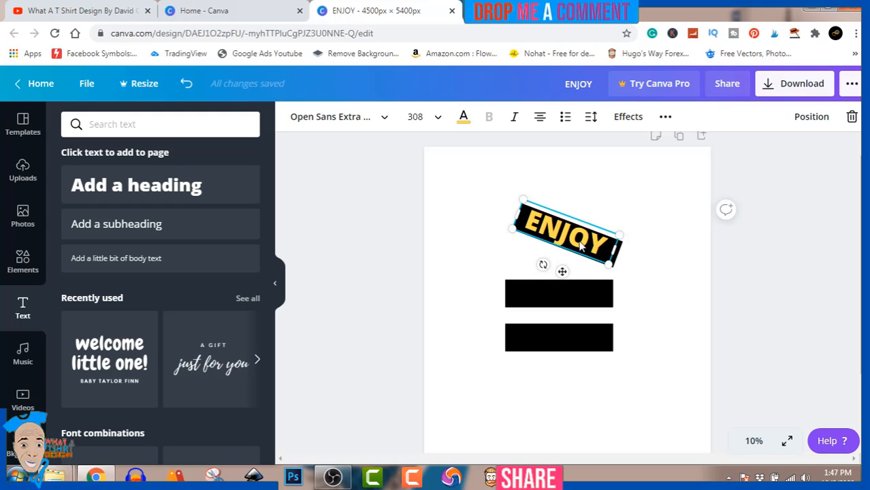
left_click_drag(562, 271, 575, 295)
double_click(575, 297)
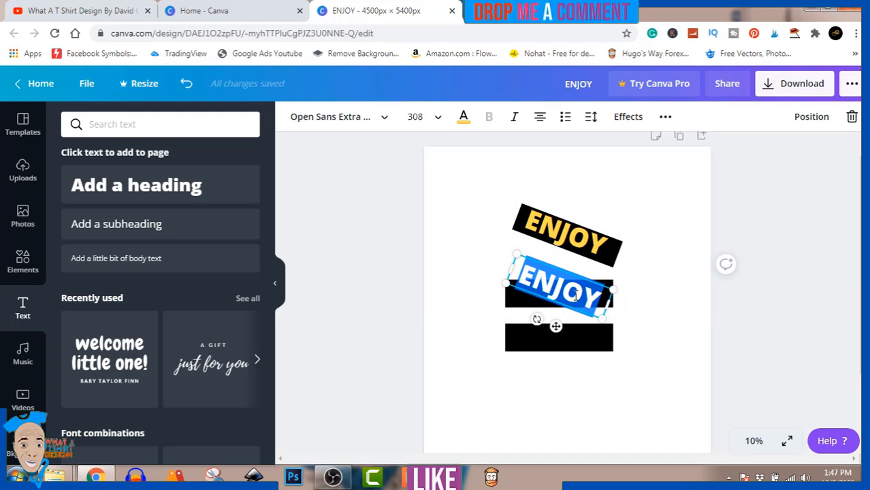
type("YOUR")
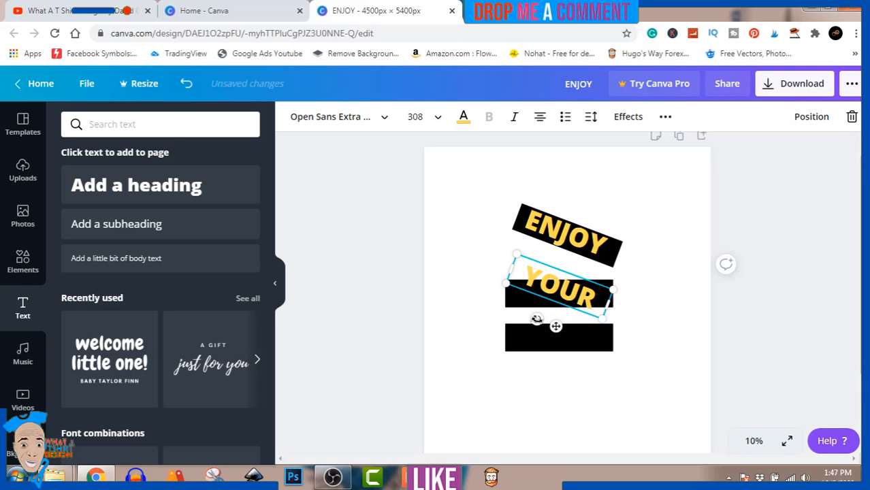
left_click_drag(536, 320, 553, 317)
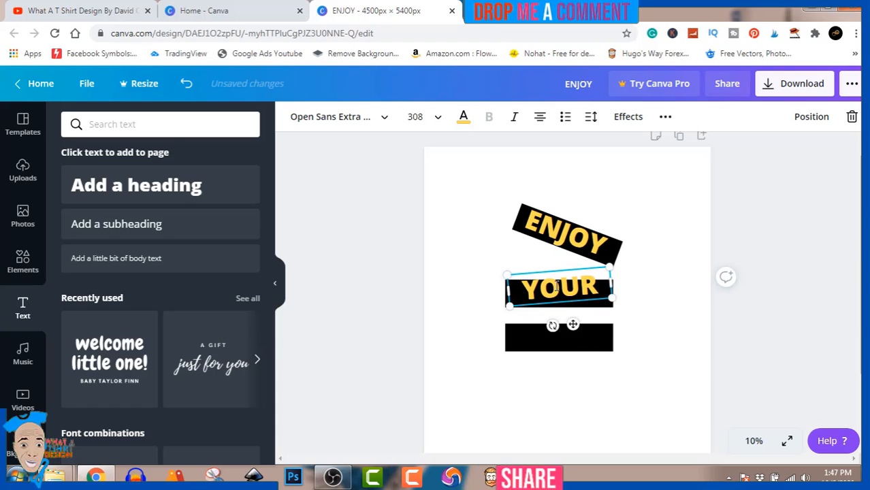
left_click(786, 232)
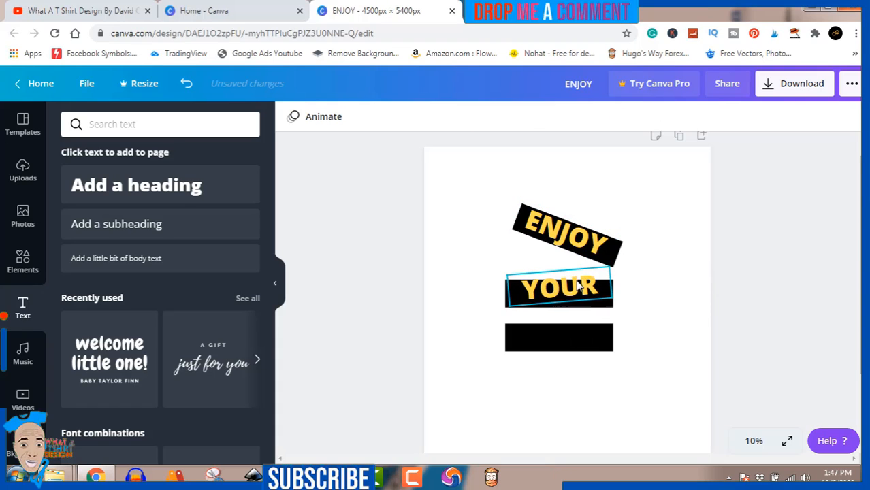
Step: Move YOUR up just below ENJOY and place the middle rectangle behind it, tilted to the same slight upward slope
left_click(578, 286)
left_click_drag(579, 287, 557, 265)
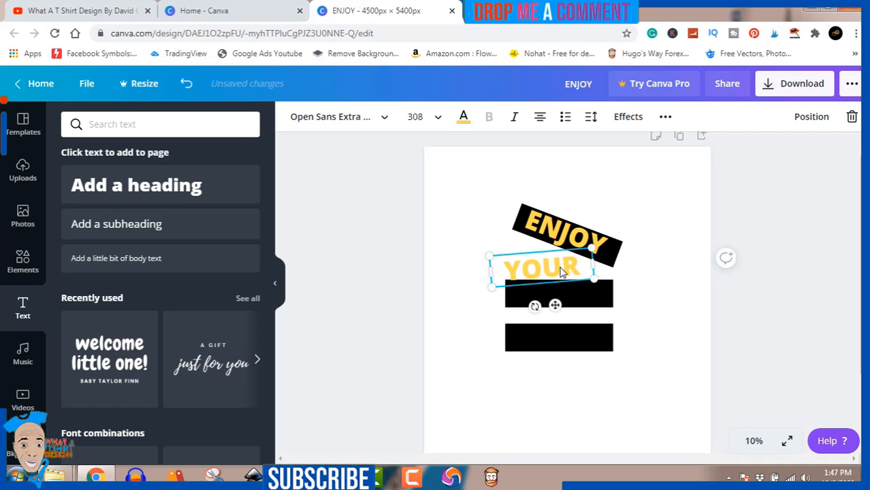
left_click(594, 308)
left_click_drag(548, 332, 565, 334)
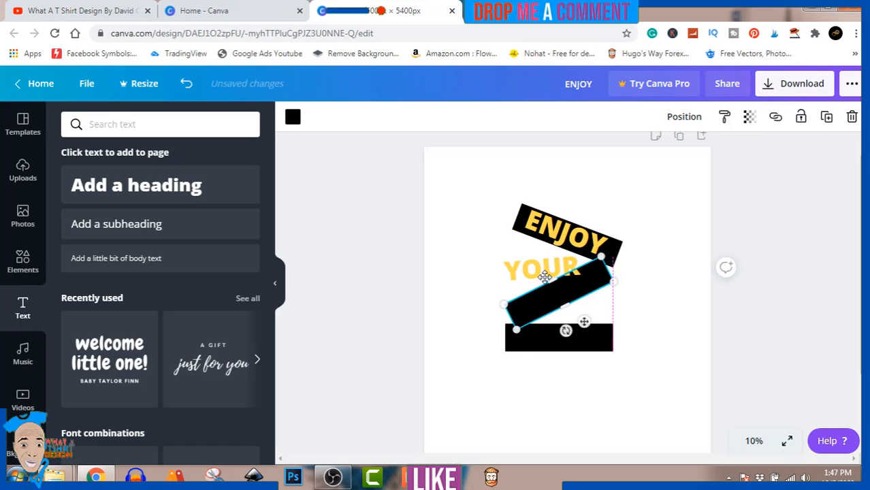
left_click_drag(556, 290, 538, 272)
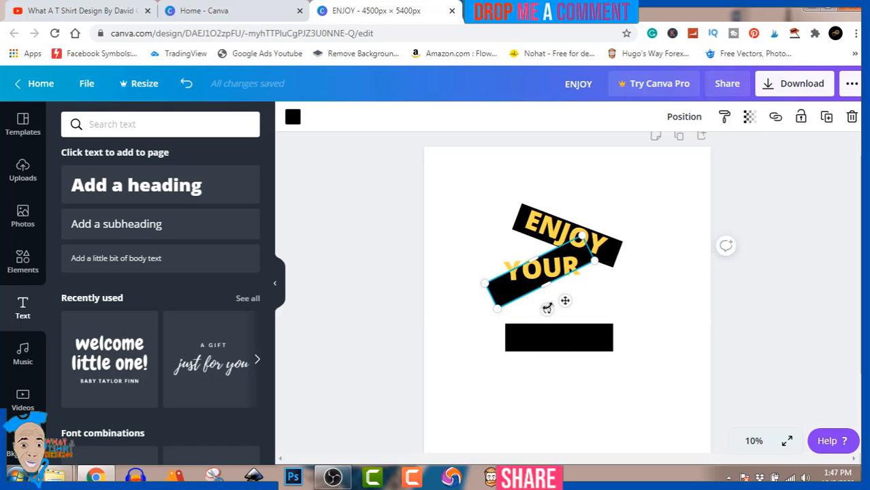
left_click_drag(537, 307, 531, 304)
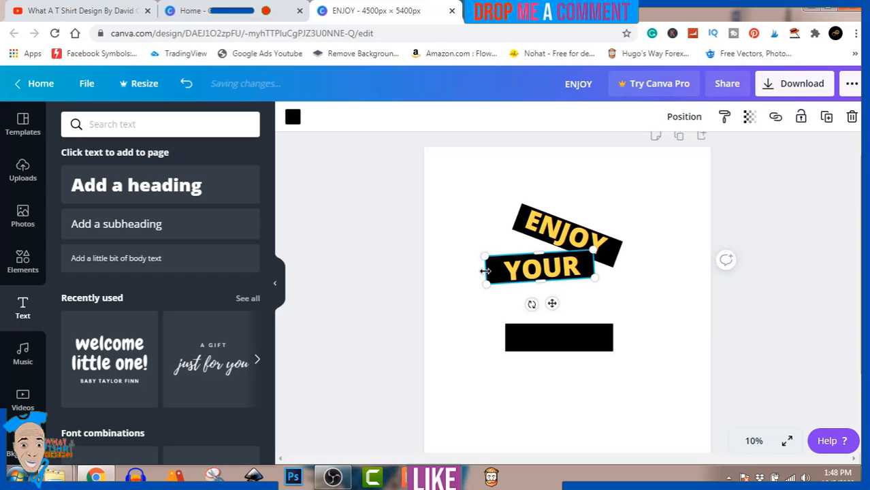
Step: Shorten the rectangle behind YOUR at both ends so it fits closely around the word
left_click_drag(485, 271, 497, 269)
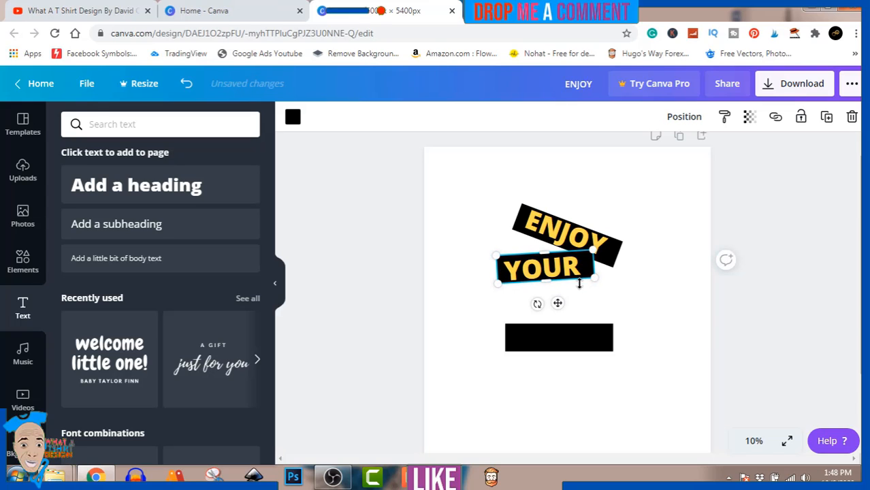
left_click_drag(594, 266, 588, 267)
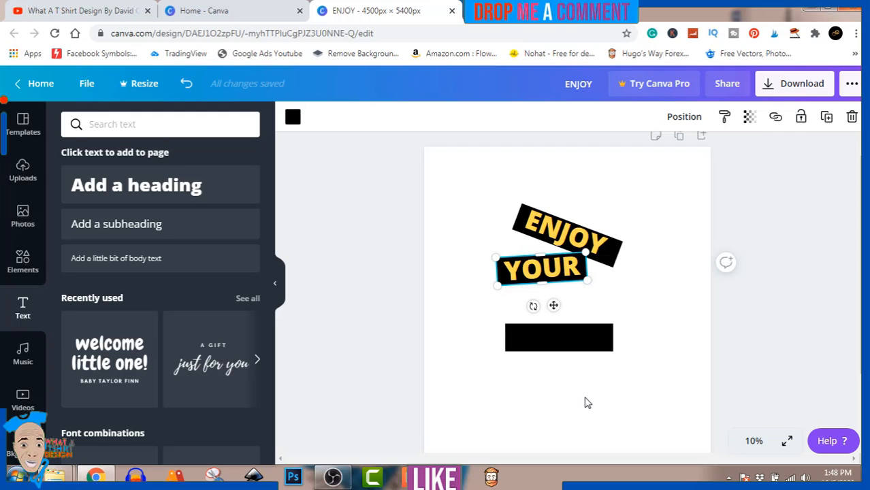
left_click(773, 378)
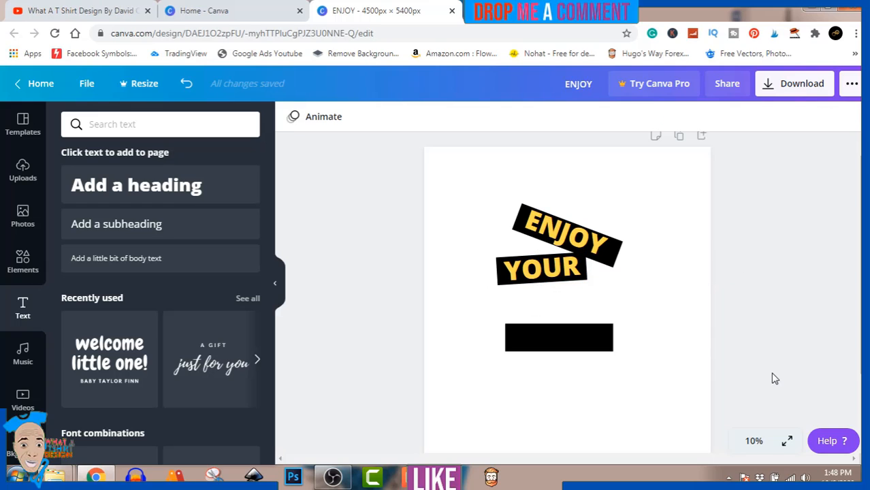
Step: Duplicate YOUR onto the bottom rectangle, change the copy's text to PROBLEMS, and widen its text box to fit on one line
left_click(552, 275)
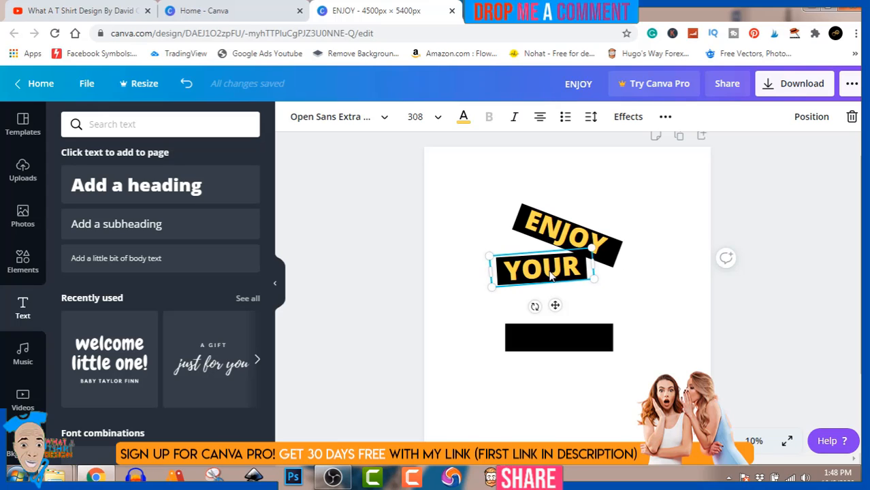
left_click_drag(551, 274, 560, 341)
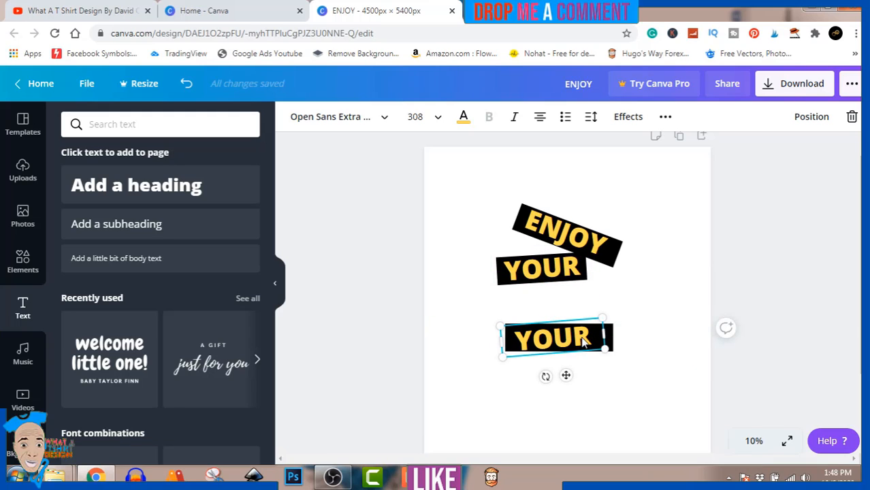
double_click(585, 340)
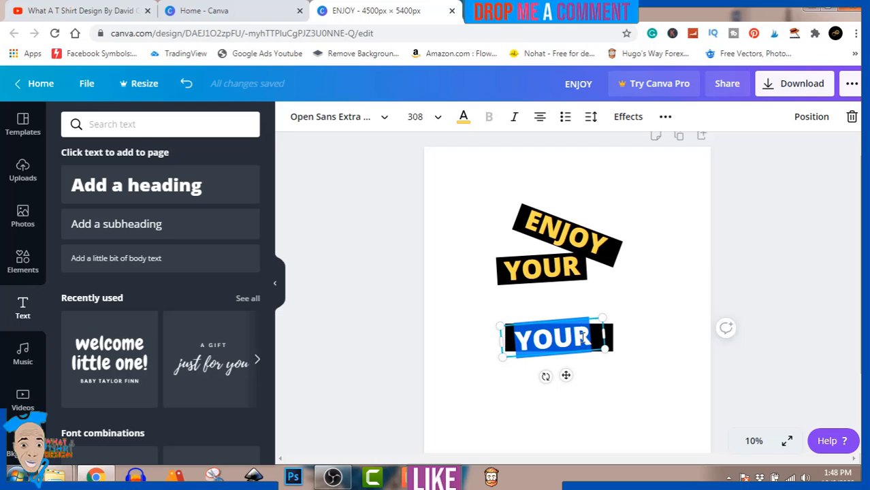
type("P")
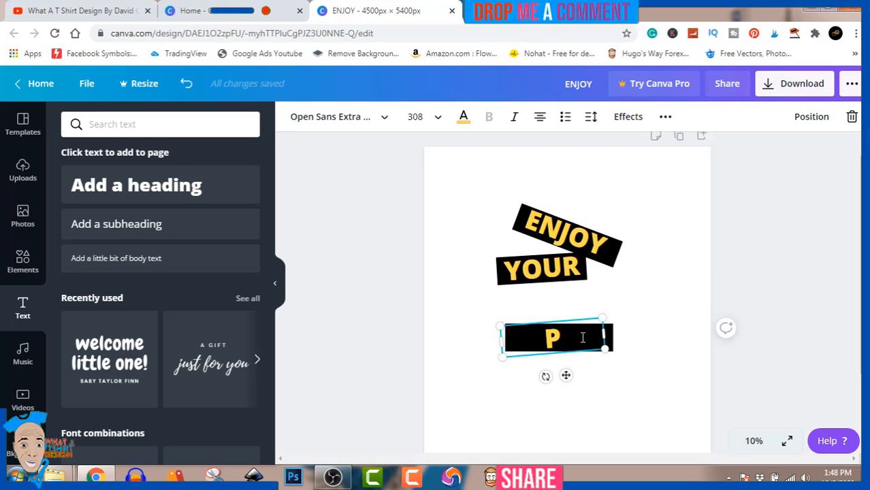
type("RO")
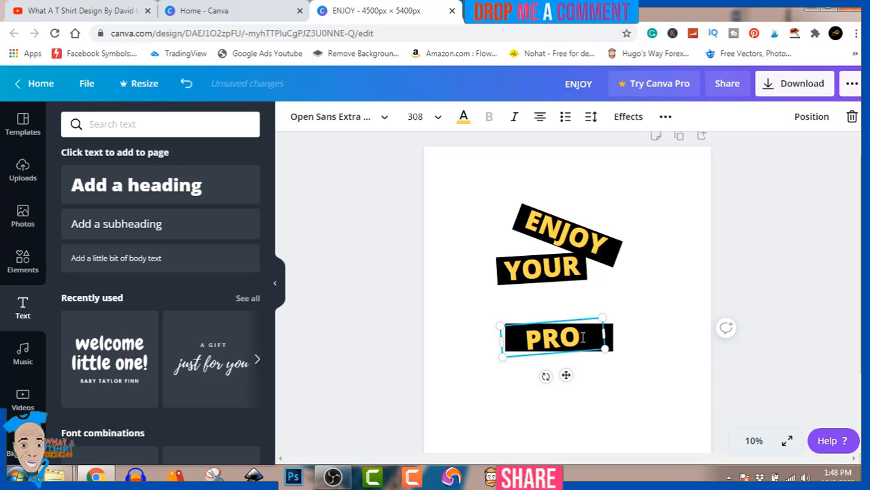
type("BL")
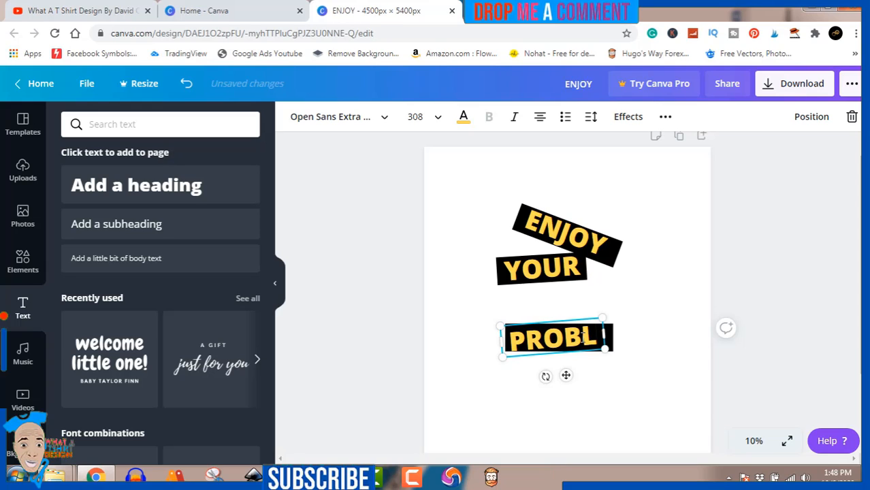
type("EMS")
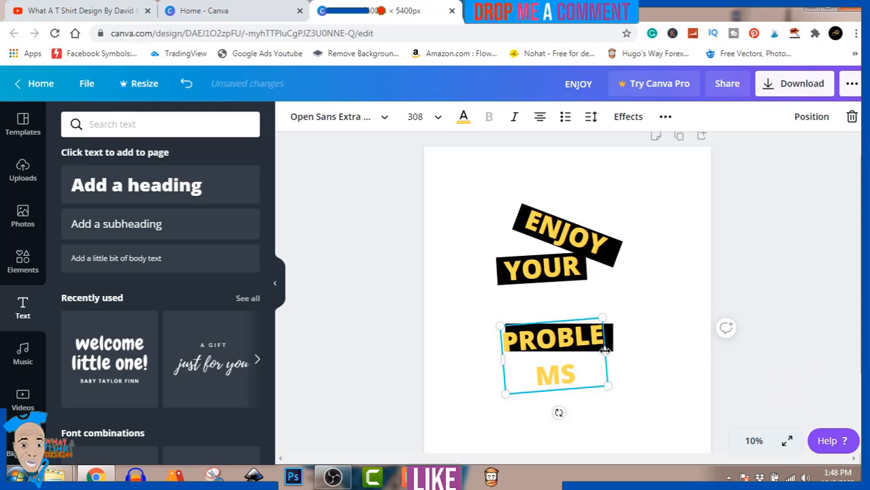
left_click_drag(605, 351, 651, 351)
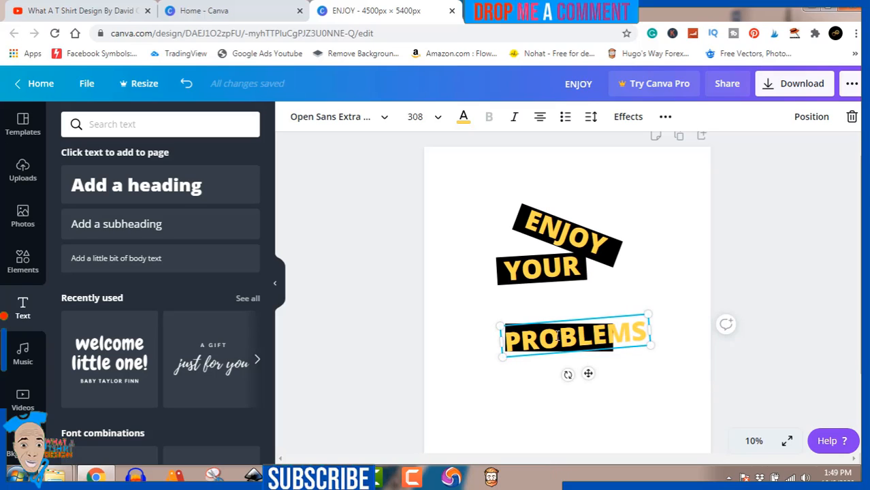
left_click(776, 261)
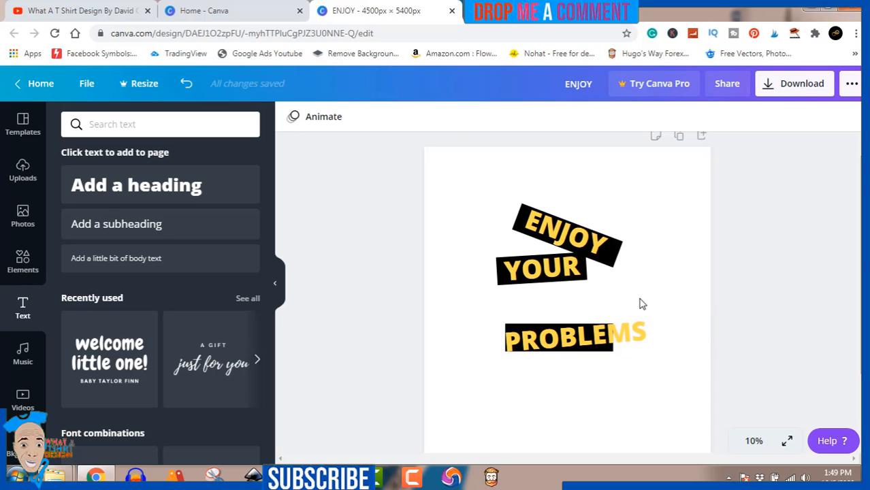
Step: Move PROBLEMS up directly below YOUR, and widen the bottom black rectangle and place it behind the word
left_click(631, 332)
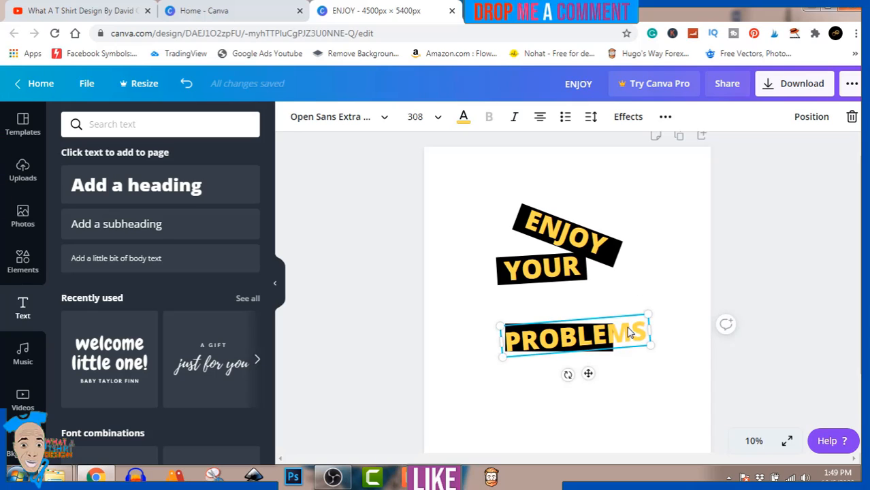
left_click_drag(630, 331, 626, 292)
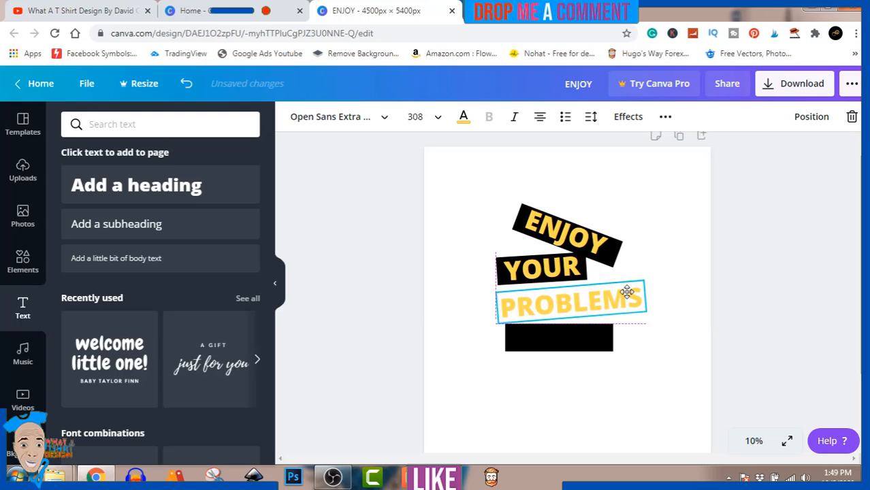
left_click(602, 342)
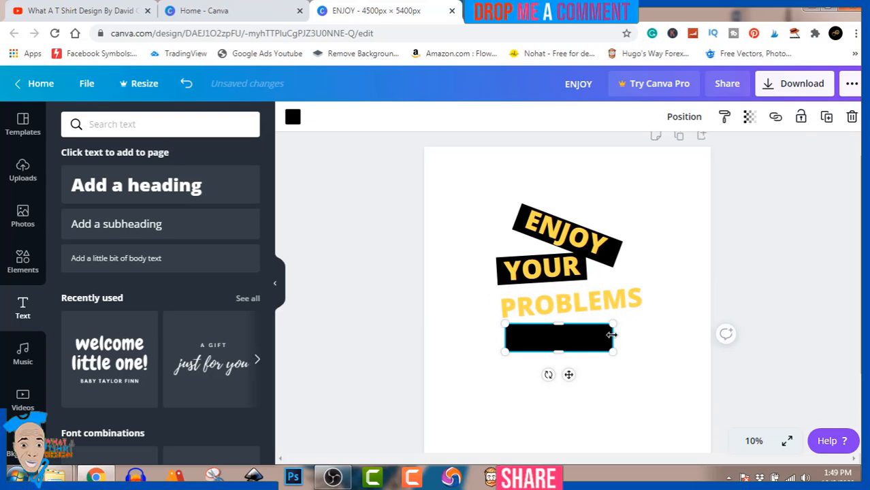
left_click_drag(611, 334, 623, 307)
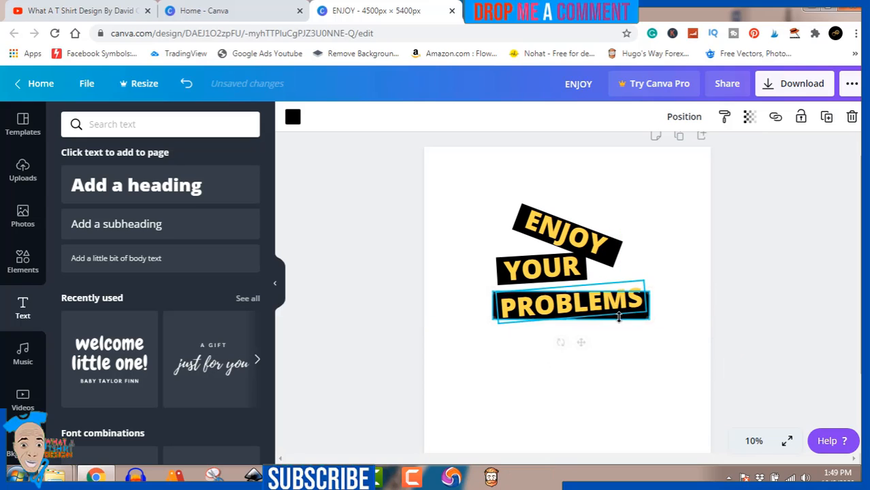
Step: Tilt the bottom black rectangle to match the slope of PROBLEMS and nudge it up slightly so it sits centred behind the word
left_click_drag(562, 342, 560, 341)
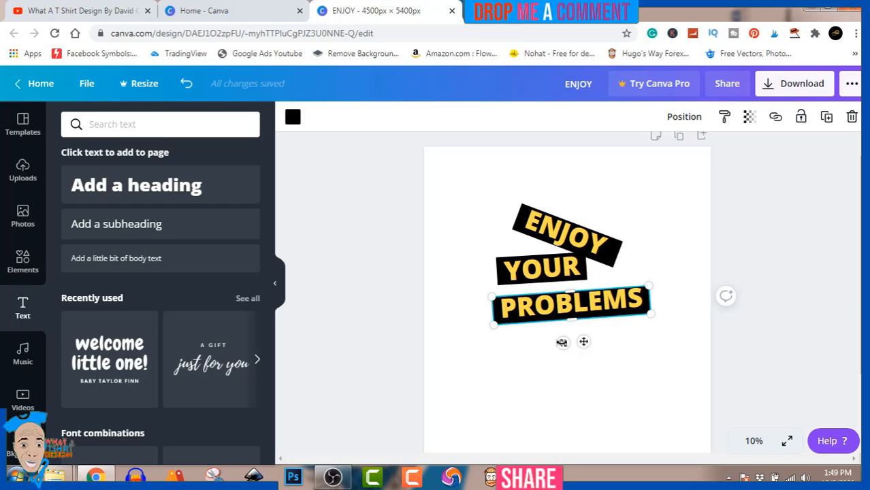
left_click_drag(561, 341, 563, 342)
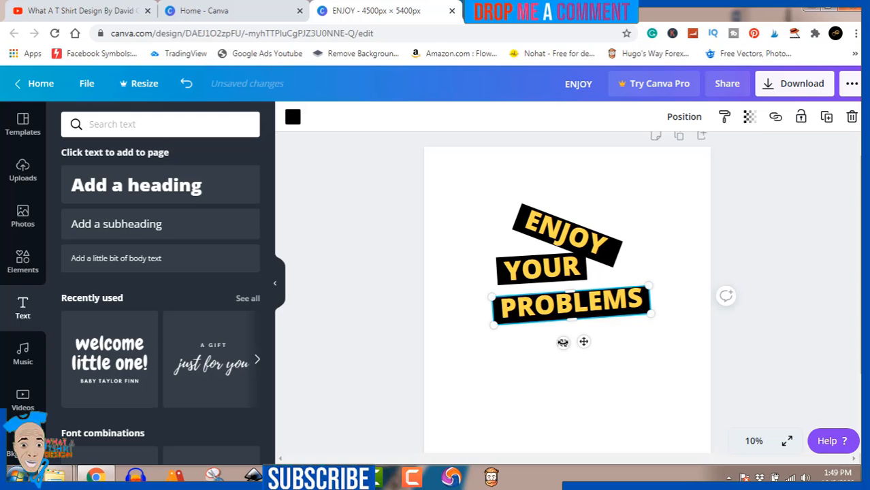
key("Up")
key("Up")
key("Up")
key("Up")
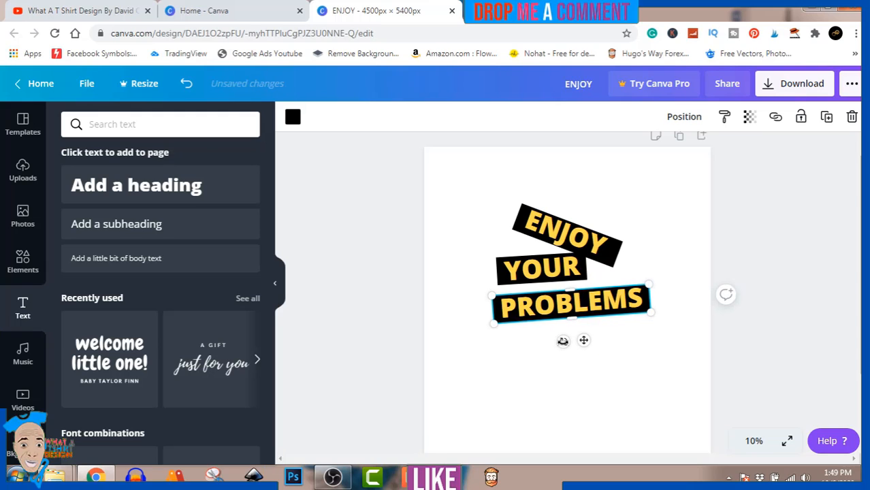
key("Down")
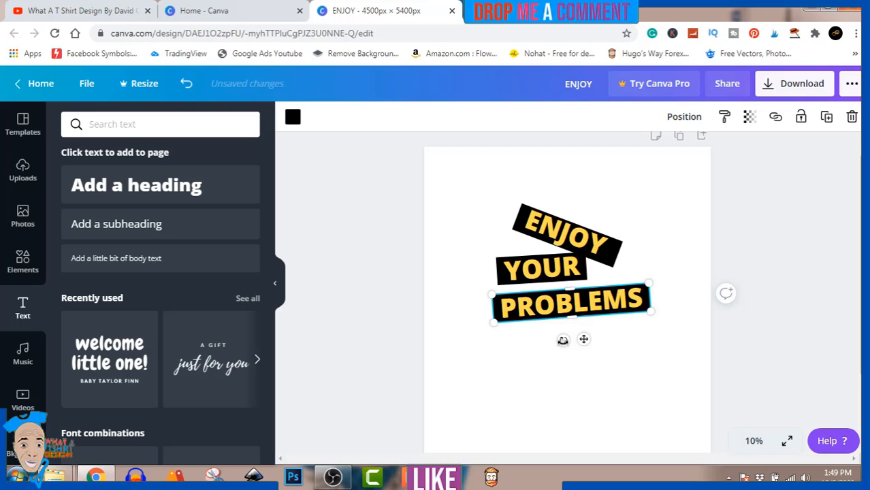
left_click(774, 343)
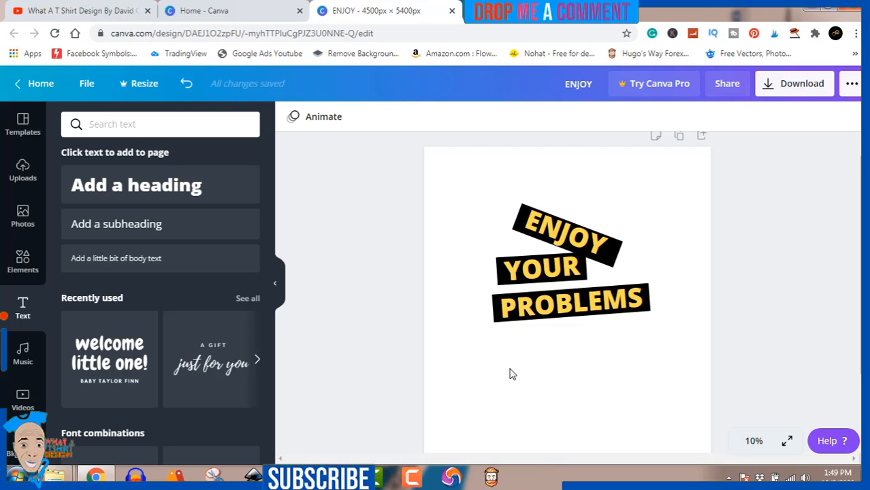
Step: Duplicate the PROBLEMS text directly below the bottom rectangle and change the copy's text to BYE
left_click(566, 309)
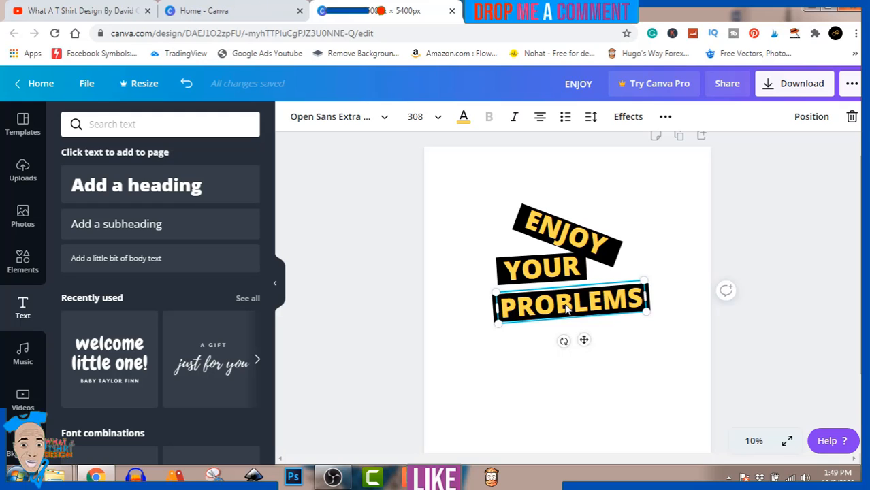
left_click_drag(566, 308, 569, 341)
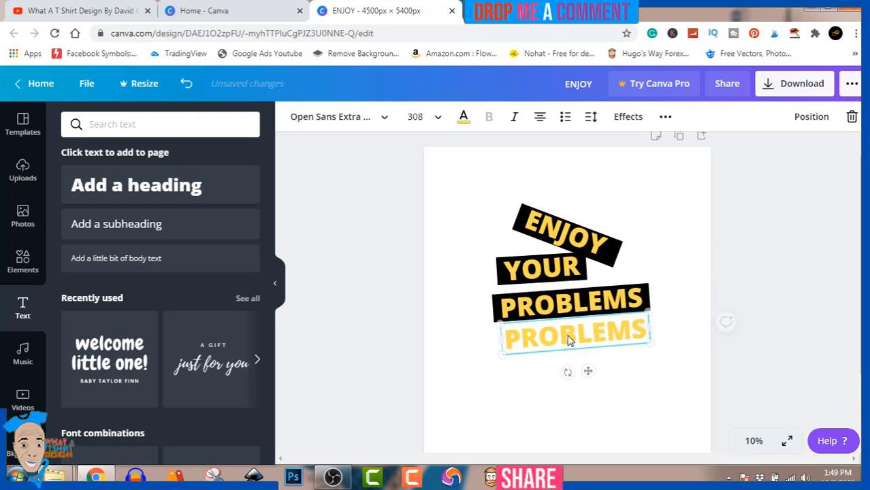
double_click(568, 336)
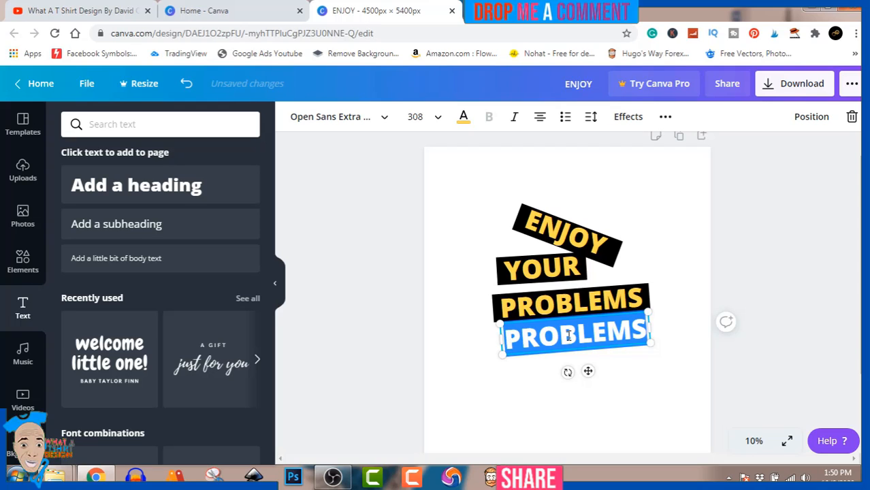
type("B")
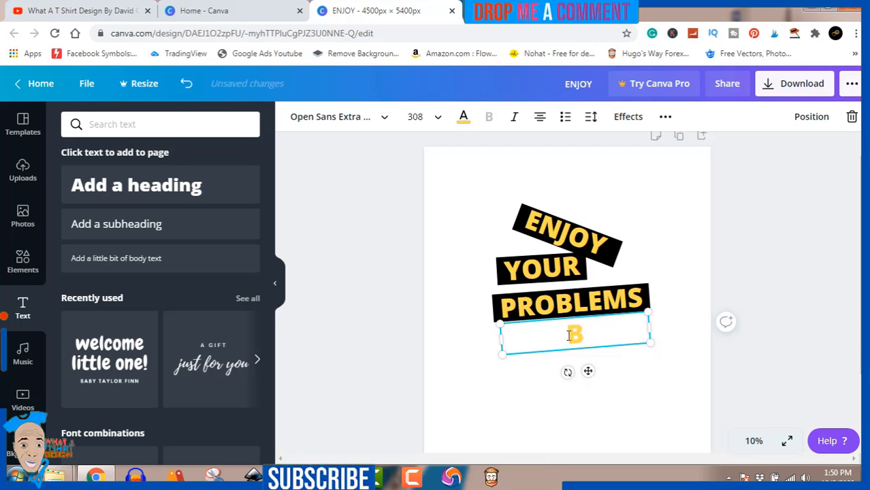
type("YE")
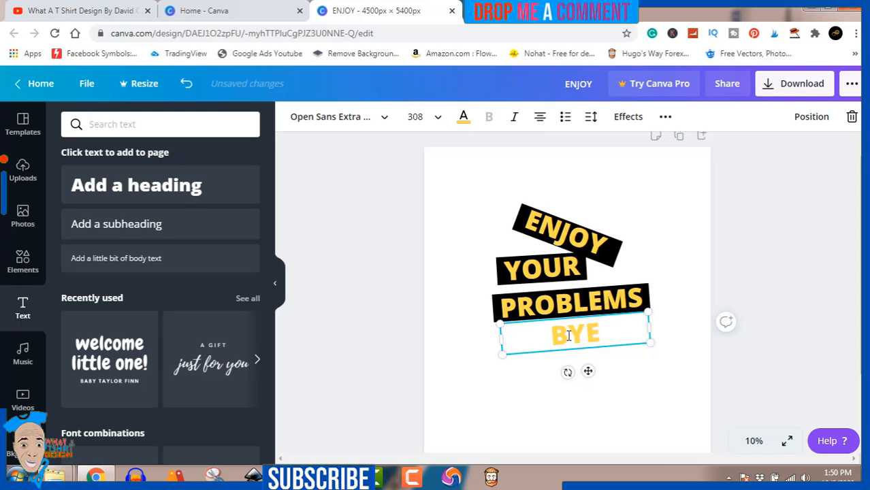
type(".")
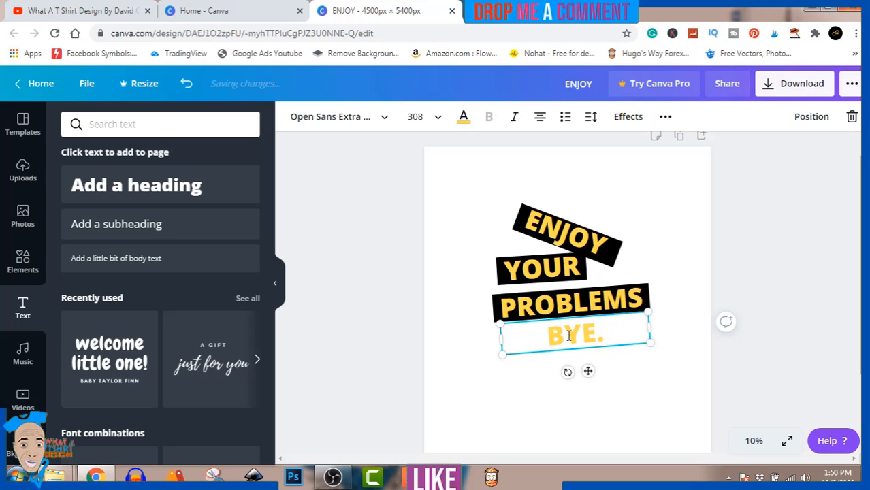
Step: Enlarge the BYE. text to font size 319 and rotate it slightly so it slopes less steeply
left_click_drag(649, 342, 655, 347)
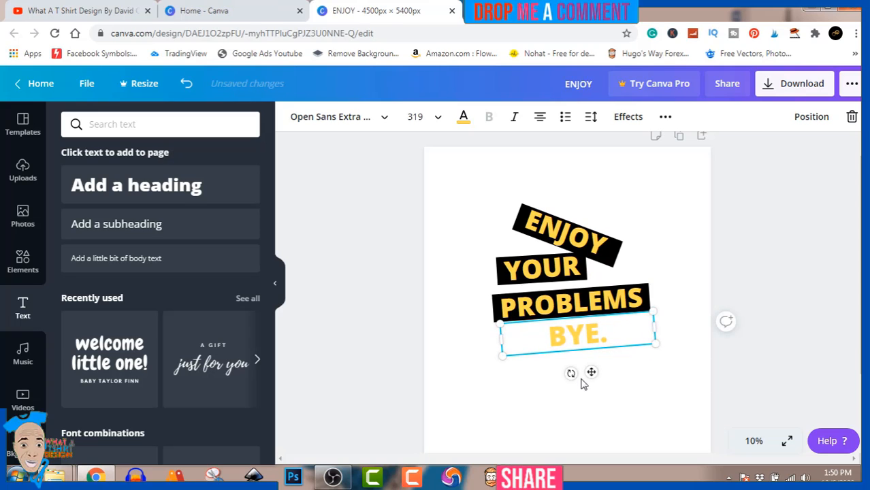
left_click_drag(571, 373, 570, 376)
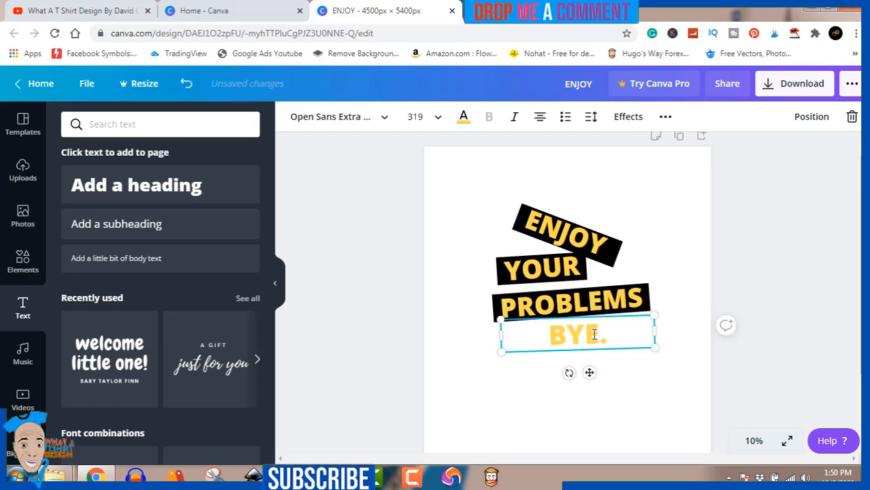
left_click(820, 208)
Step: Change the colour of the BYE. text to black
scroll(599, 321, "down", 2)
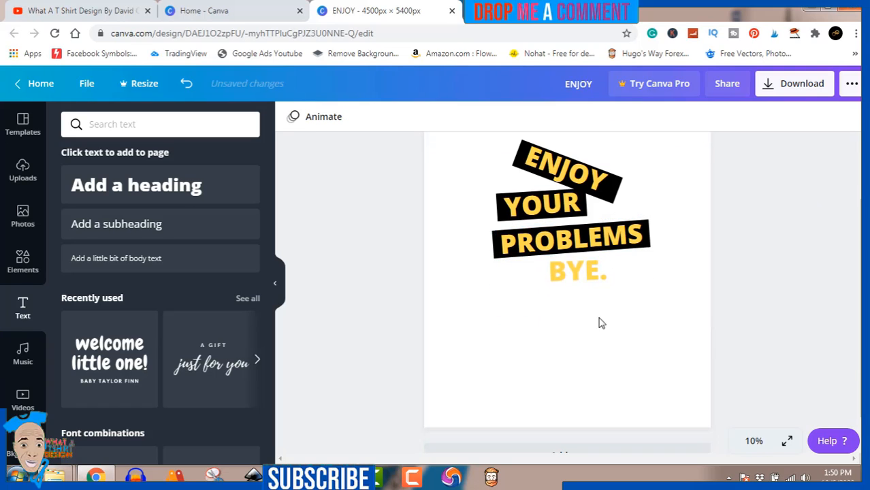
left_click(575, 268)
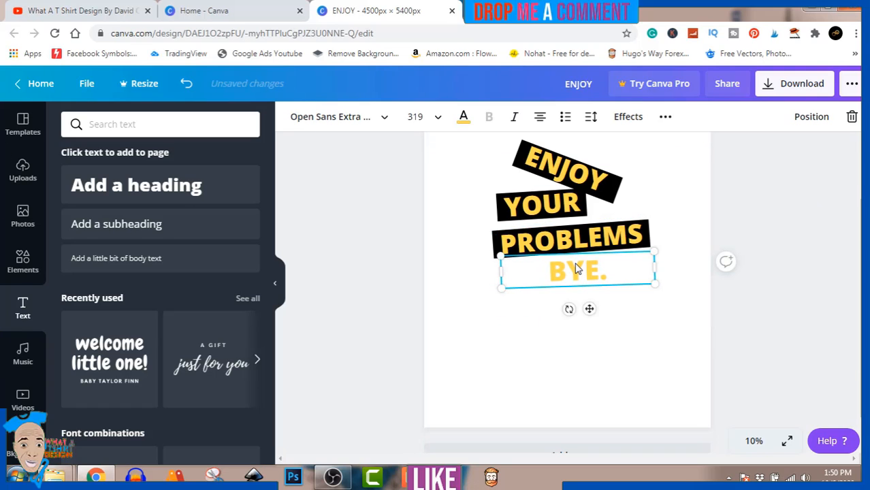
left_click(463, 119)
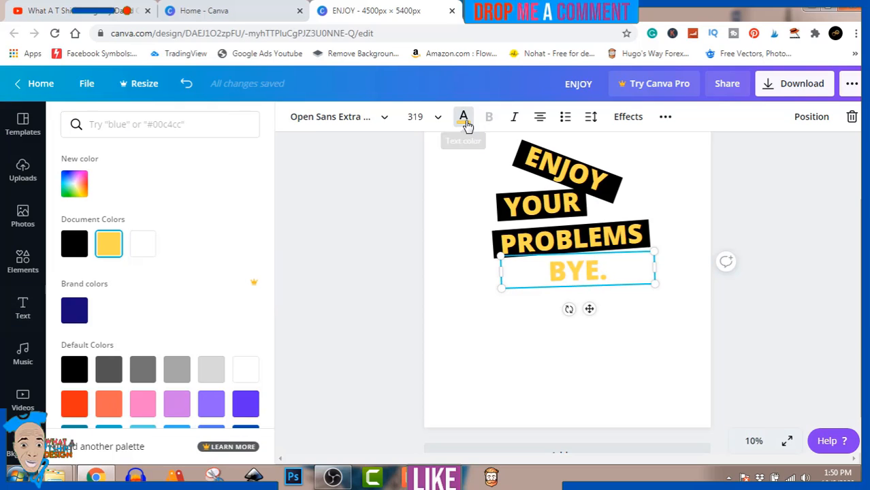
left_click(76, 250)
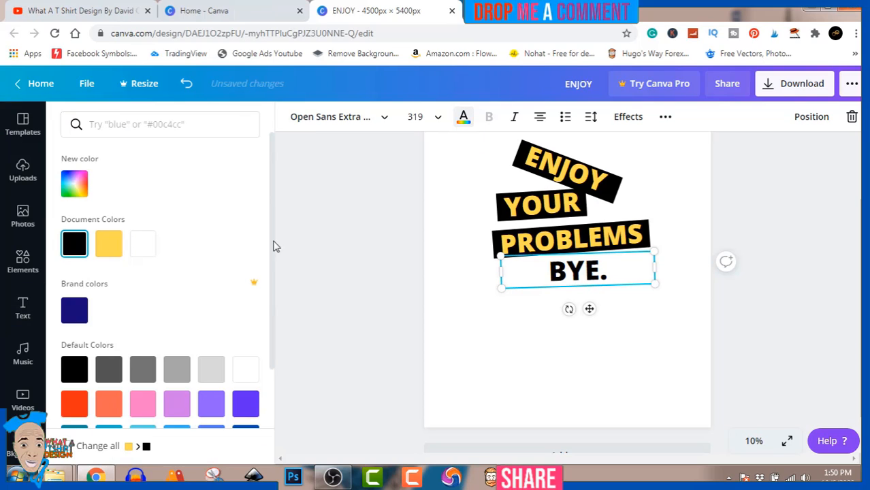
left_click(772, 245)
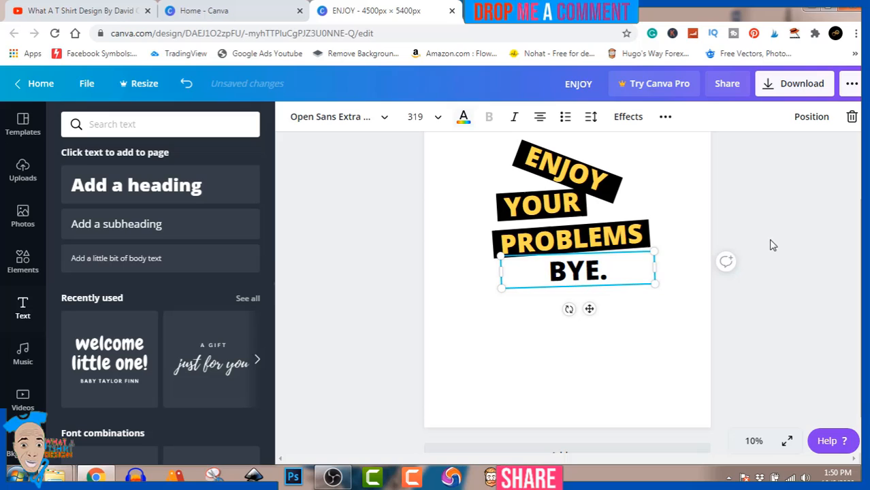
left_click(839, 315)
scroll(567, 293, "up", 1)
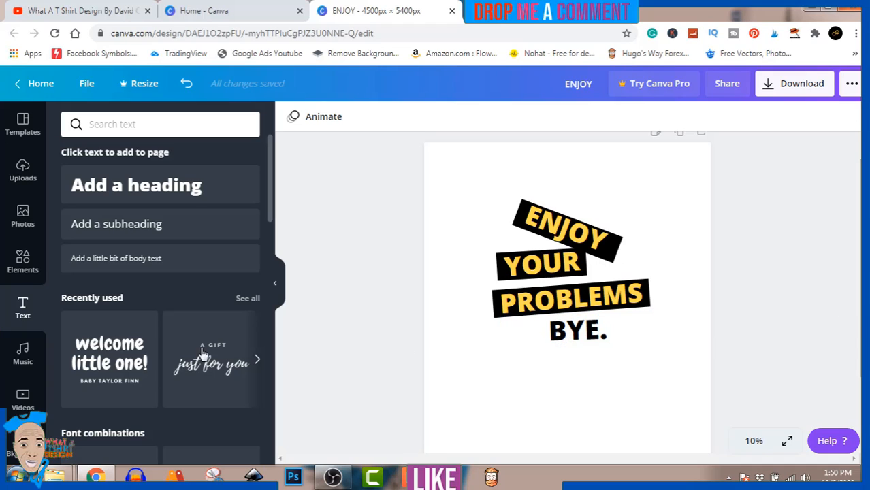
Step: Search the elements library for "bye"
left_click(17, 272)
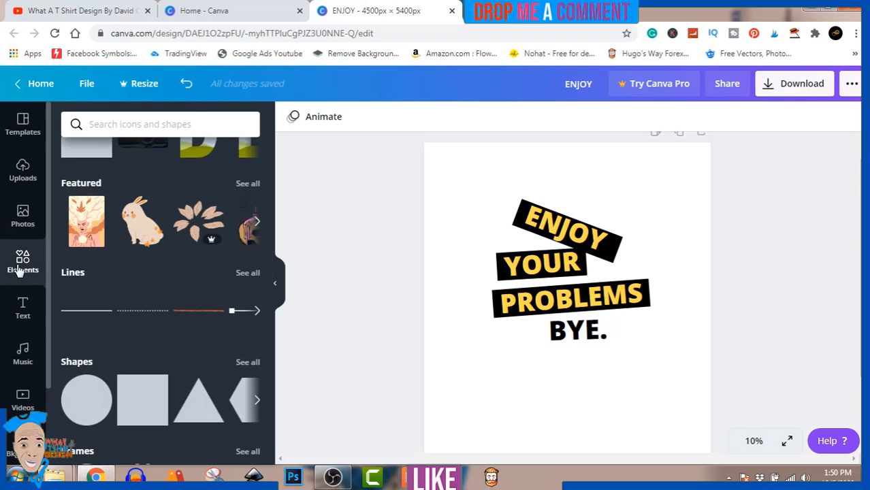
left_click(140, 124)
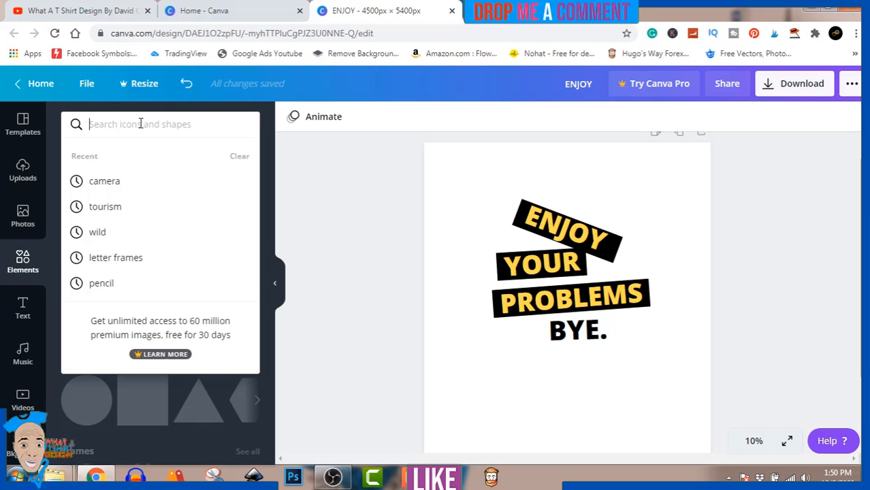
type("bye")
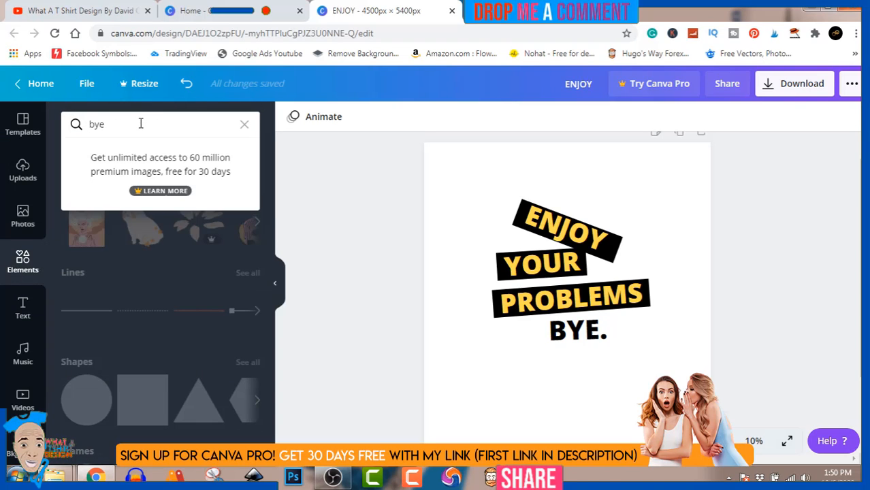
key("Return")
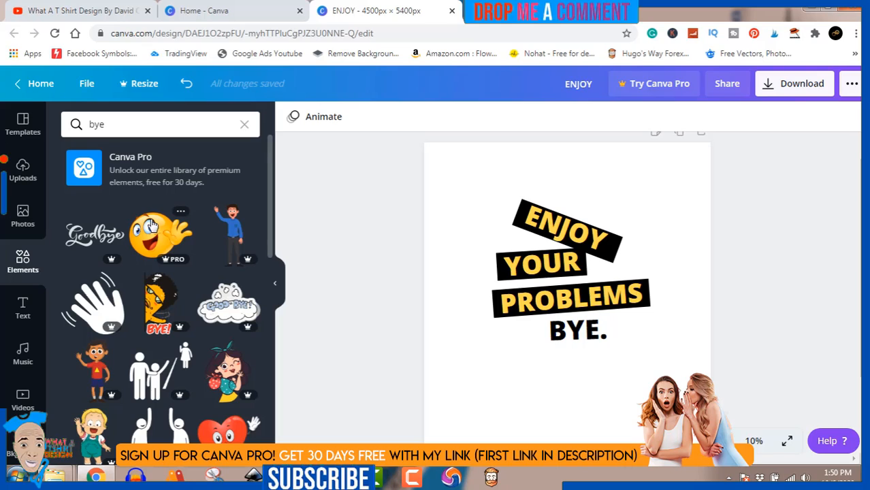
Step: Browse the "bye" graphics and add the black-outlined, skin-toned open hand with spread fingers to the design
scroll(151, 226, "down", 3)
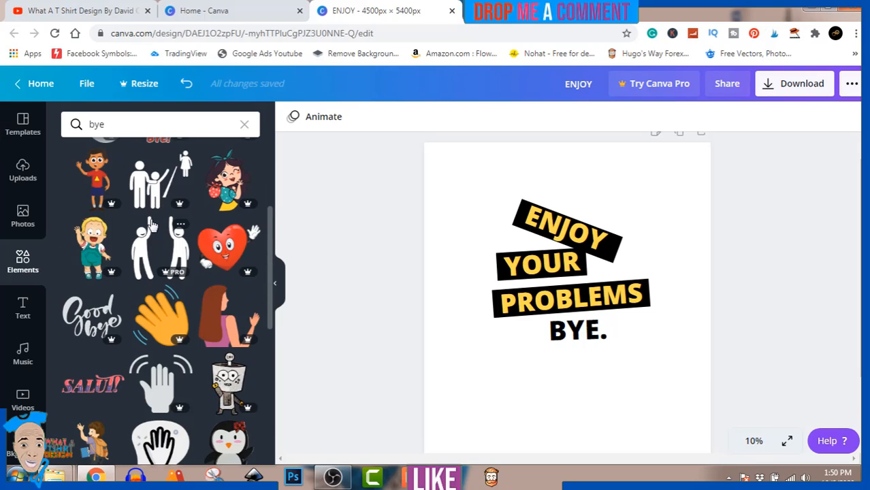
scroll(151, 226, "down", 2)
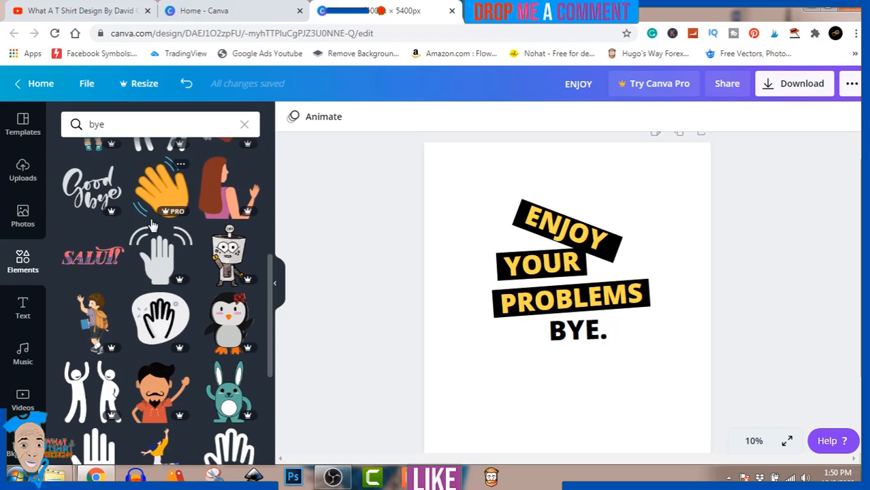
scroll(153, 226, "down", 3)
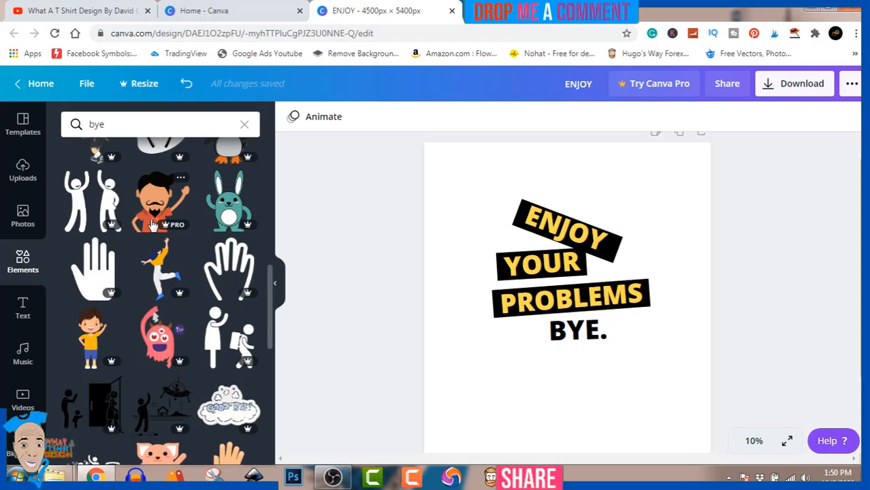
scroll(153, 226, "down", 2)
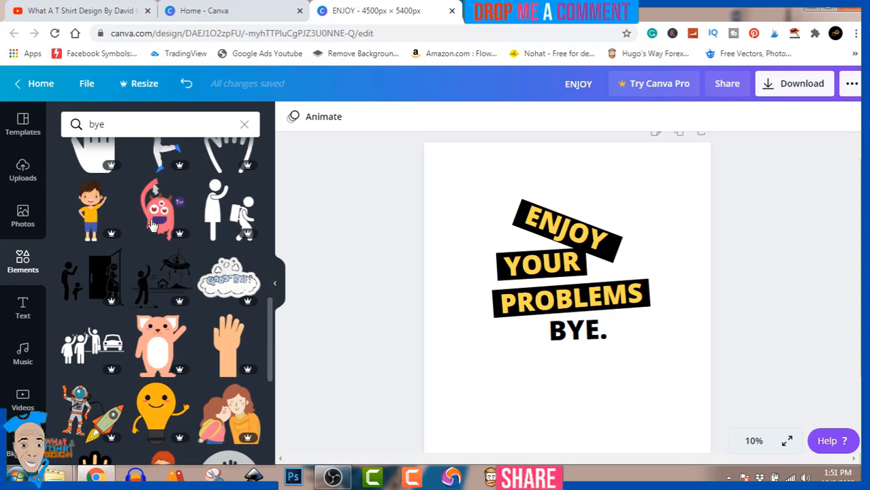
scroll(152, 226, "down", 2)
scroll(152, 226, "down", 1)
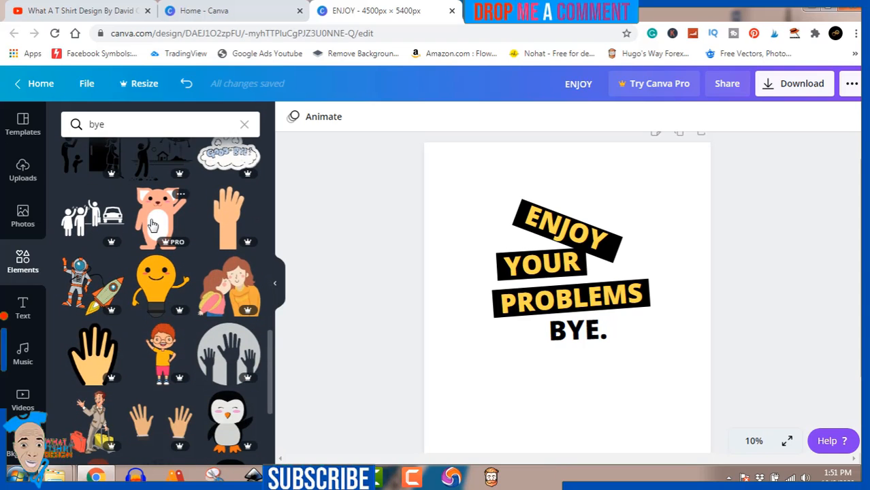
scroll(152, 226, "down", 1)
scroll(152, 226, "down", 1)
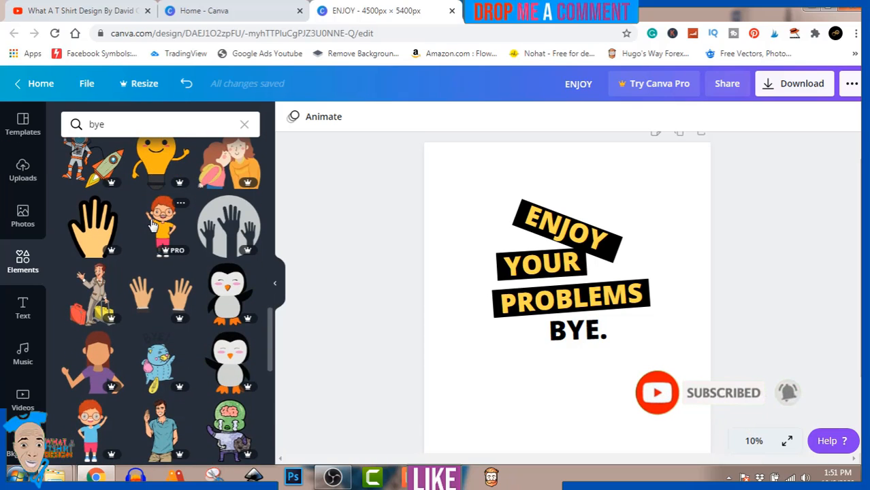
scroll(152, 226, "down", 3)
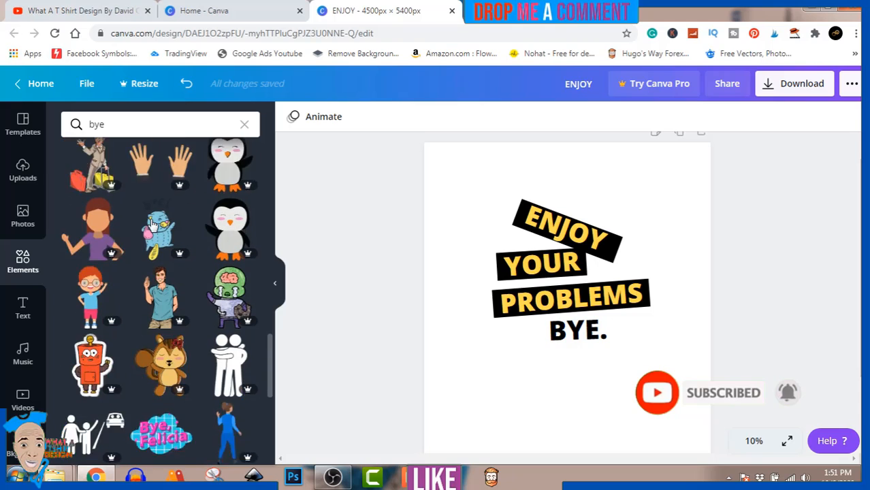
scroll(153, 226, "down", 2)
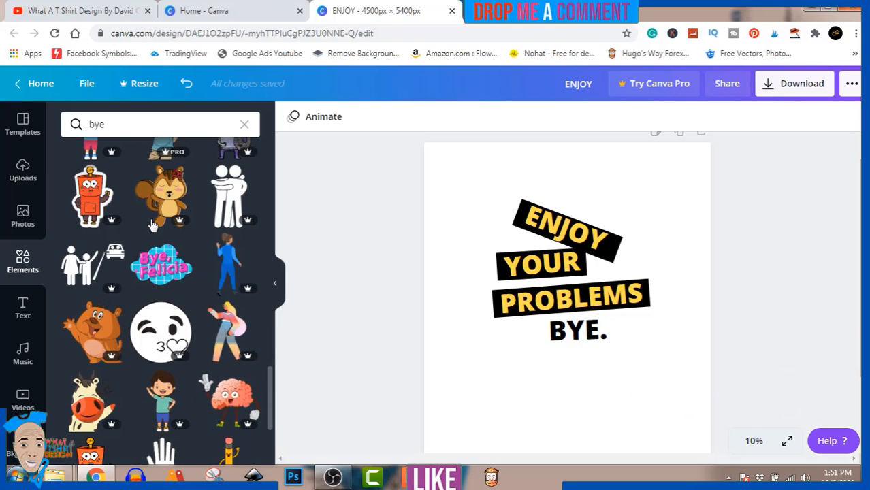
scroll(152, 226, "down", 1)
scroll(153, 226, "down", 3)
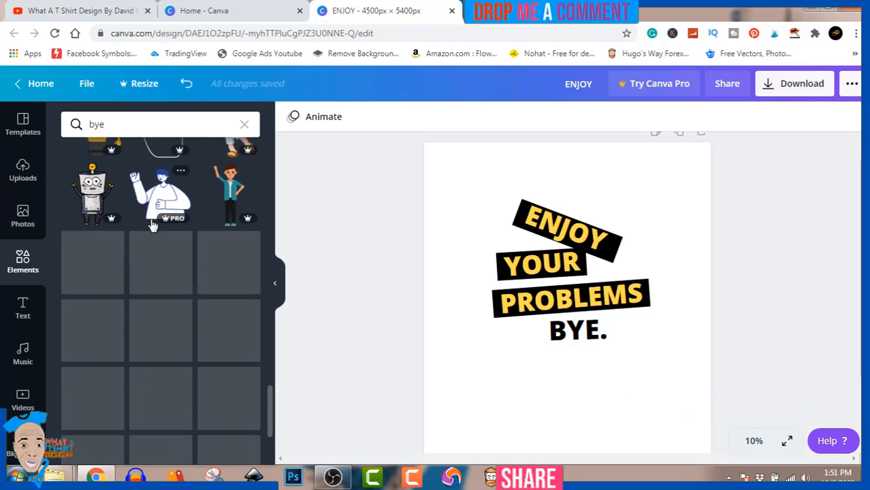
scroll(153, 224, "down", 3)
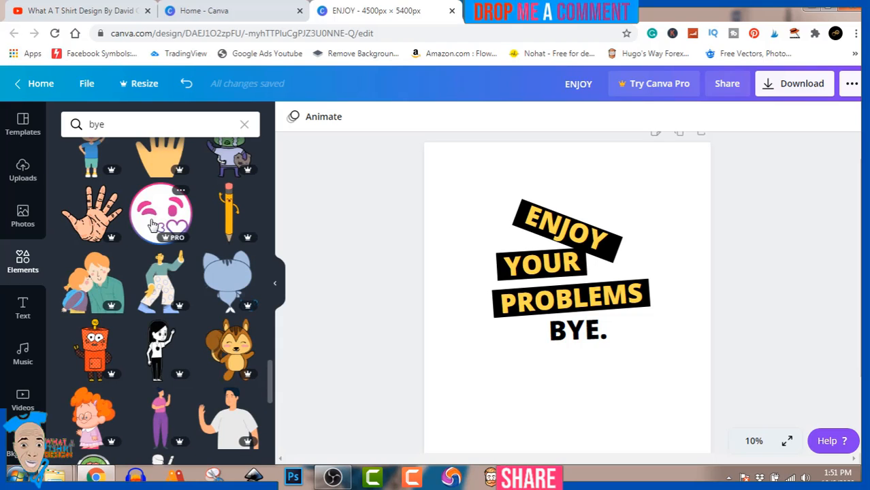
scroll(152, 224, "up", 2)
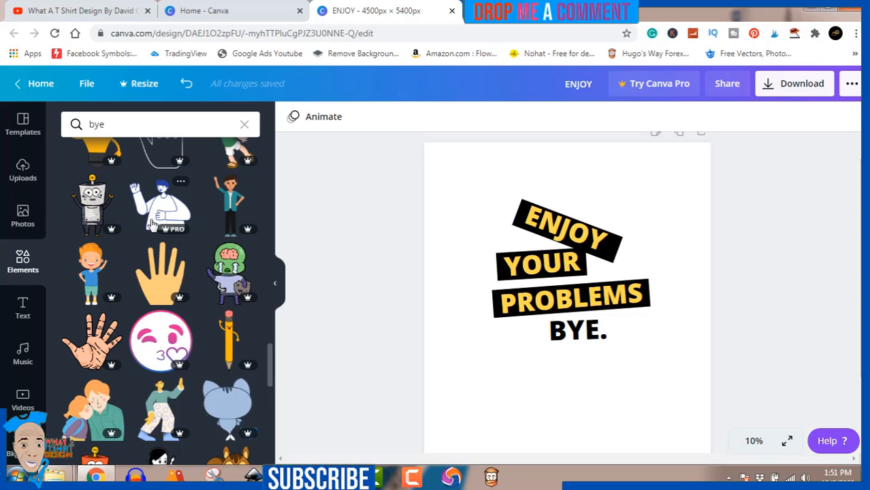
left_click(89, 344)
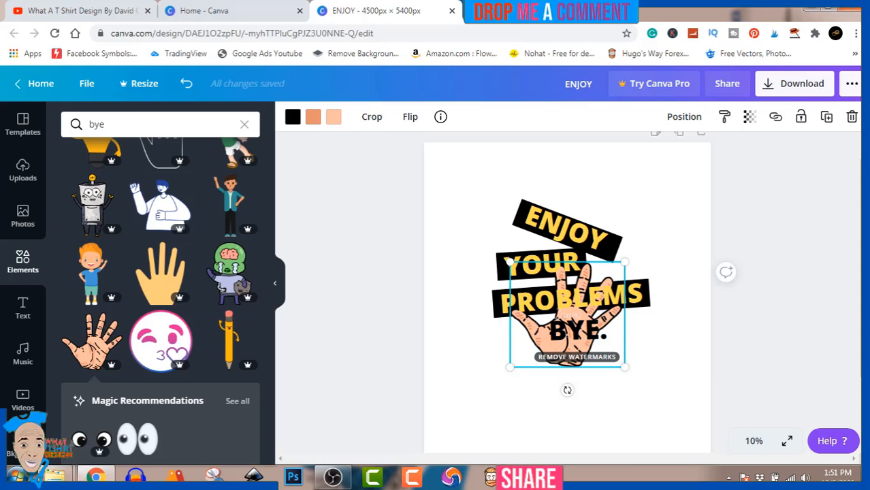
Step: Move the hand graphic down below the PROBLEMS line and place the BYE. text over its palm
left_click_drag(622, 354, 621, 380)
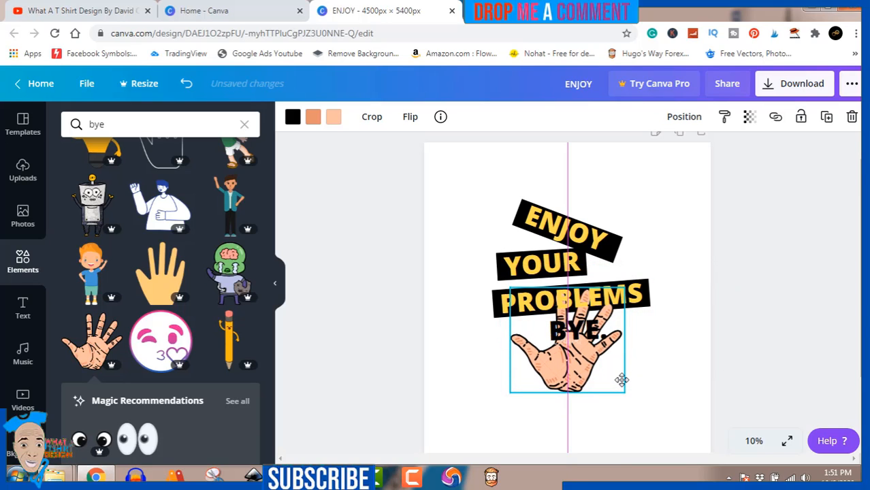
left_click(661, 324)
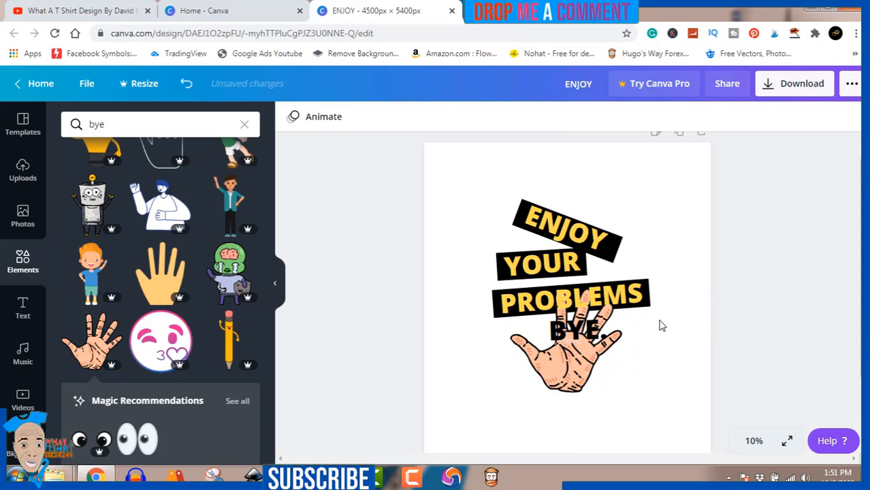
left_click_drag(591, 344, 587, 352)
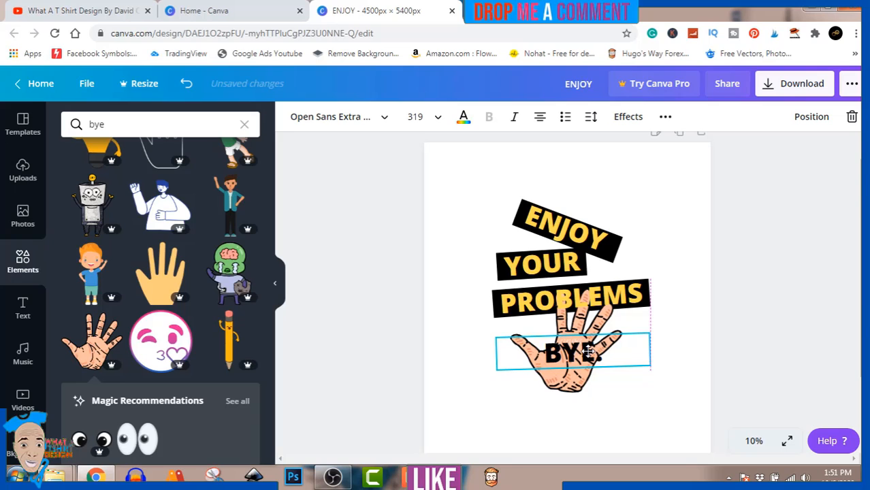
left_click(790, 267)
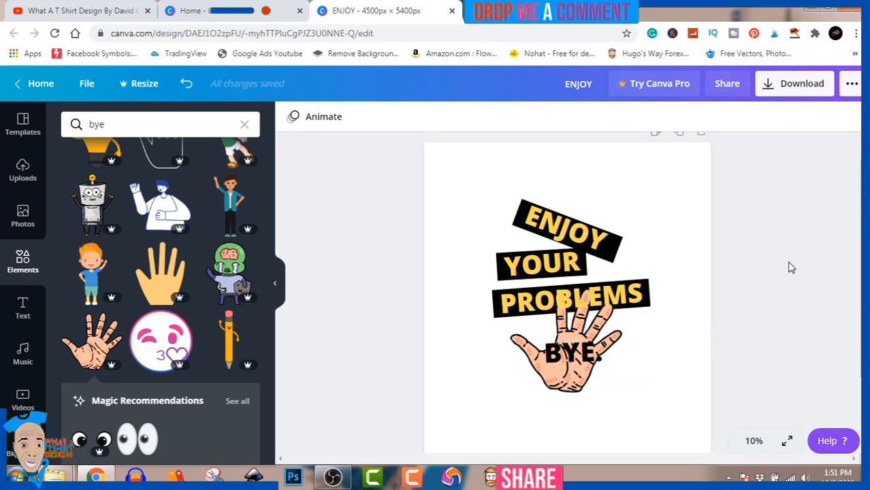
Step: Send the hand graphic to the back, behind the PROBLEMS rectangle, and nudge the BYE. text slightly up on the palm
left_click(611, 327)
right_click(612, 328)
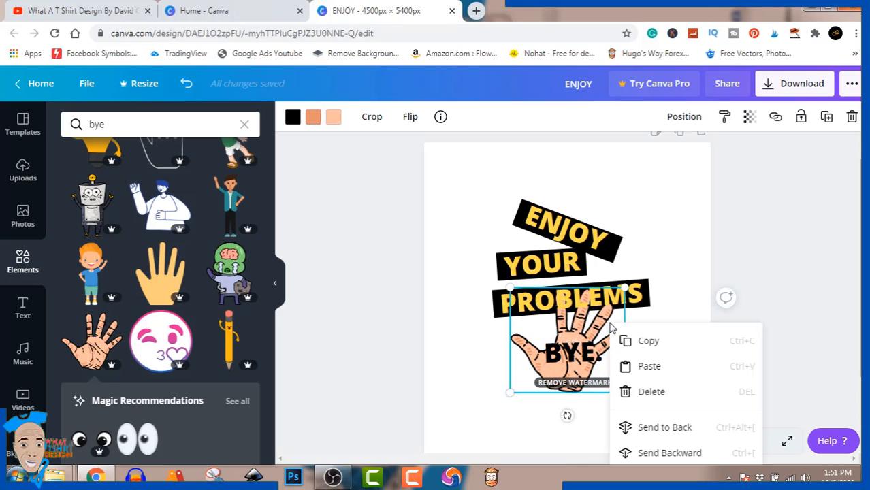
left_click(657, 429)
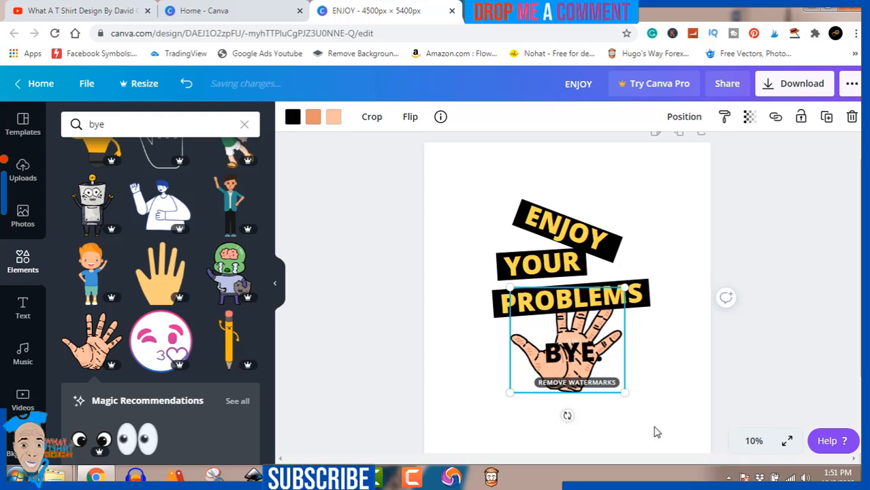
left_click(798, 310)
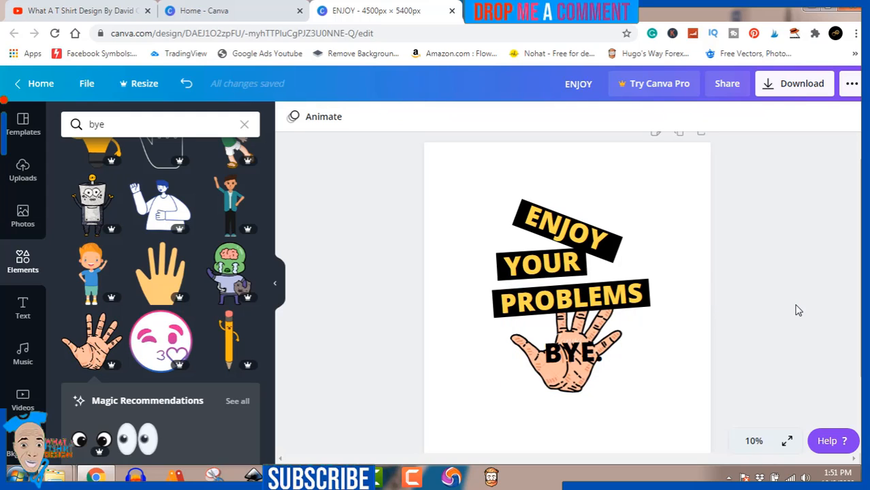
left_click(568, 345)
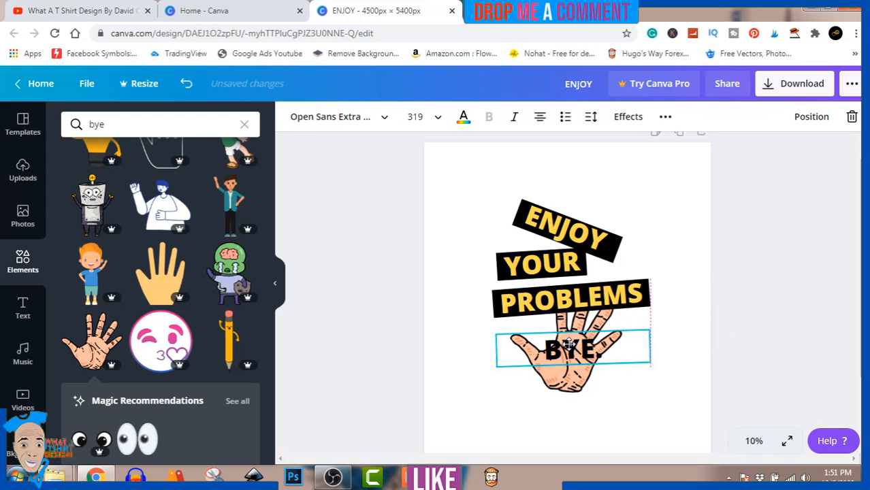
left_click(790, 237)
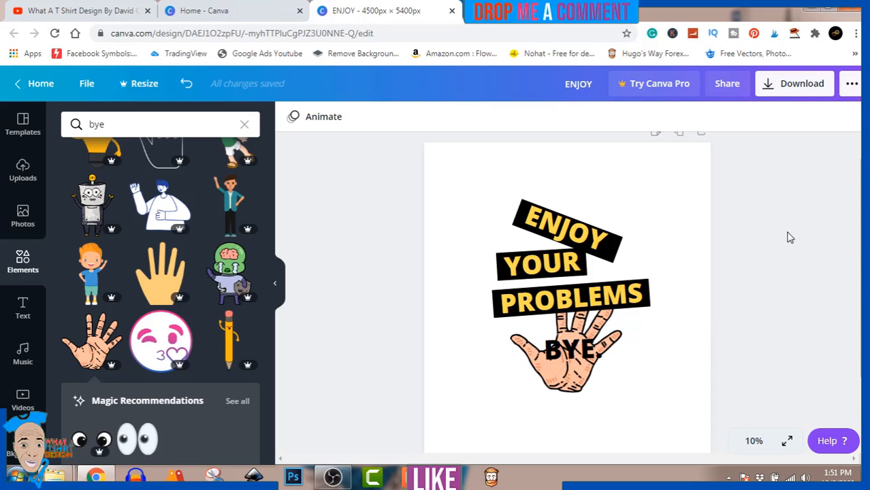
Step: Try bringing the hand graphic one layer forward and send it to the back again
left_click(585, 375)
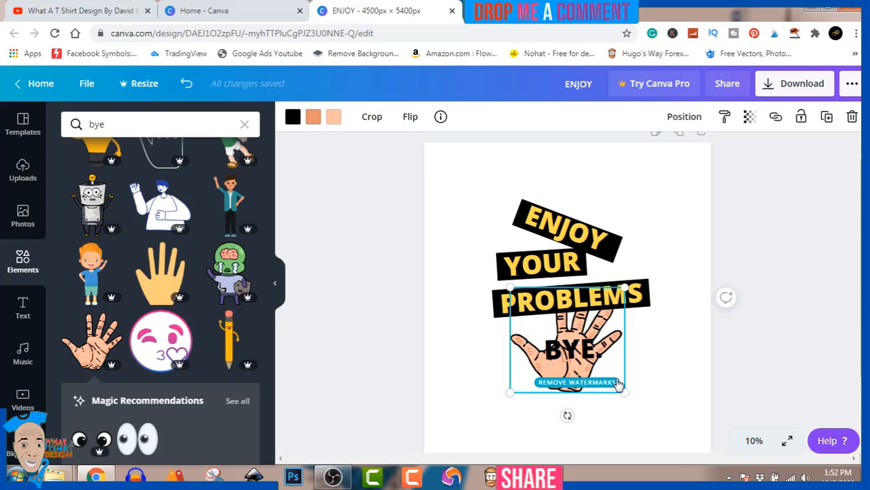
right_click(616, 326)
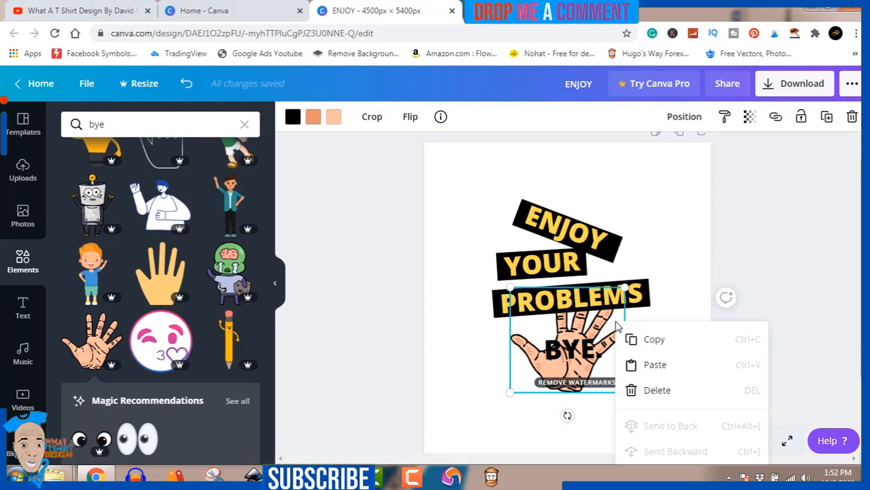
left_click(760, 253)
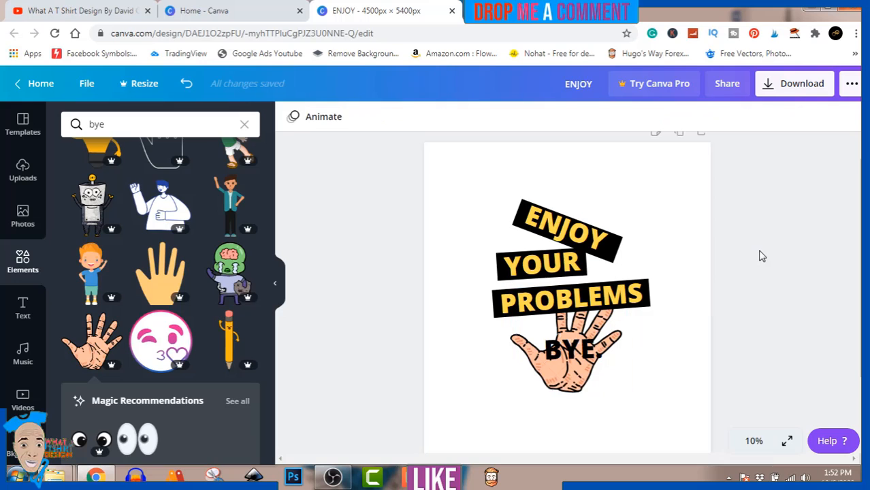
scroll(759, 254, "down", 2)
left_click(612, 229)
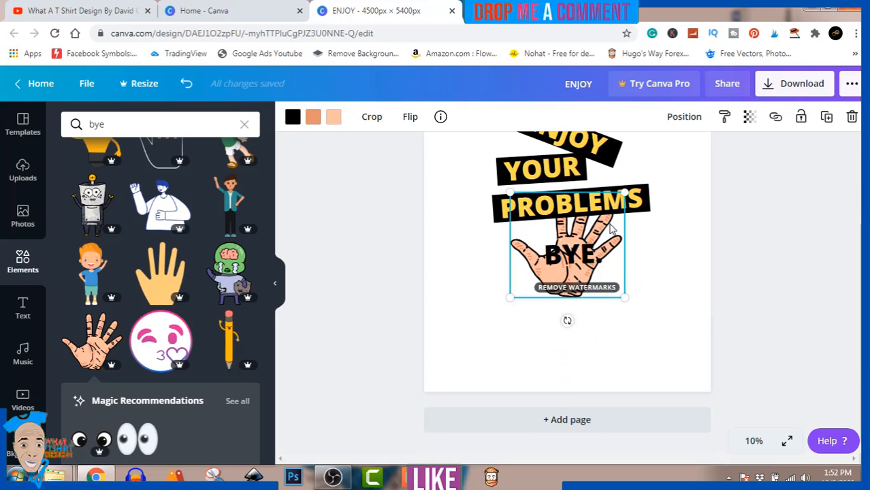
right_click(612, 230)
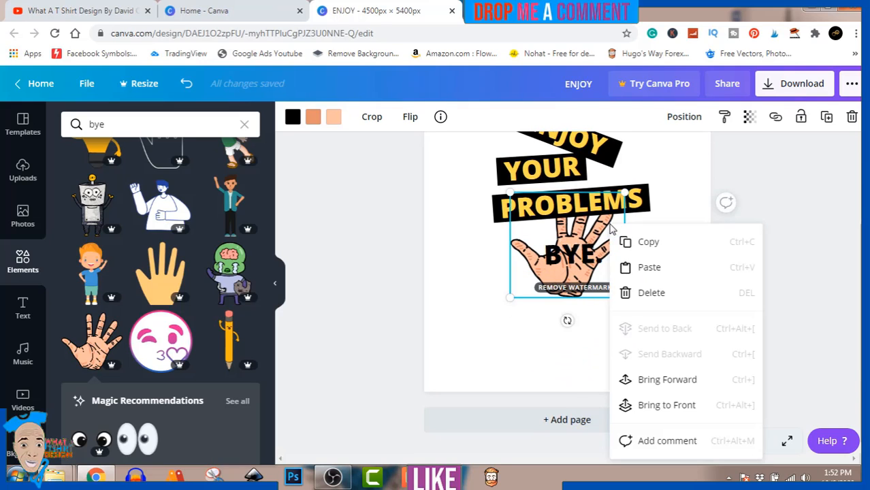
left_click(649, 380)
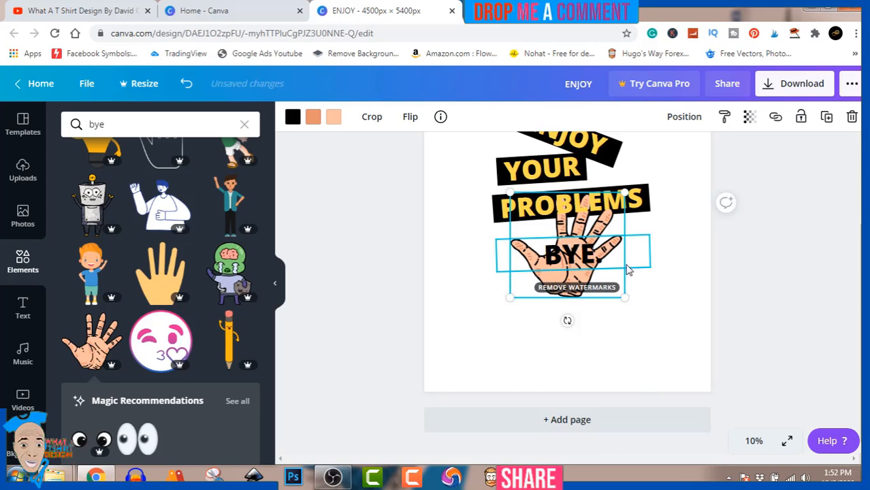
right_click(620, 233)
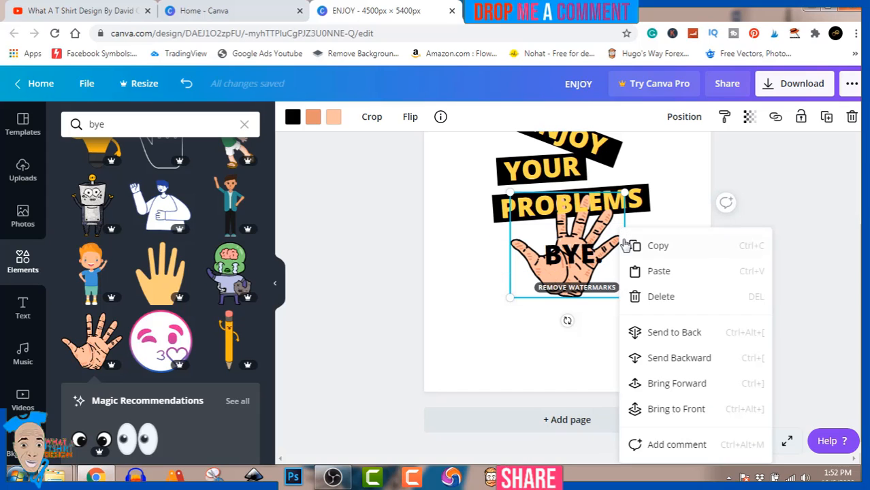
left_click(662, 332)
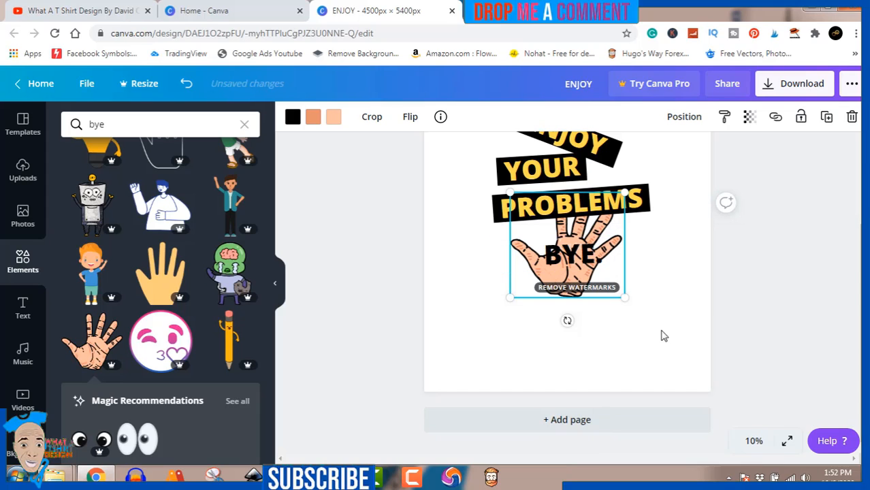
left_click(800, 289)
scroll(800, 289, "up", 1)
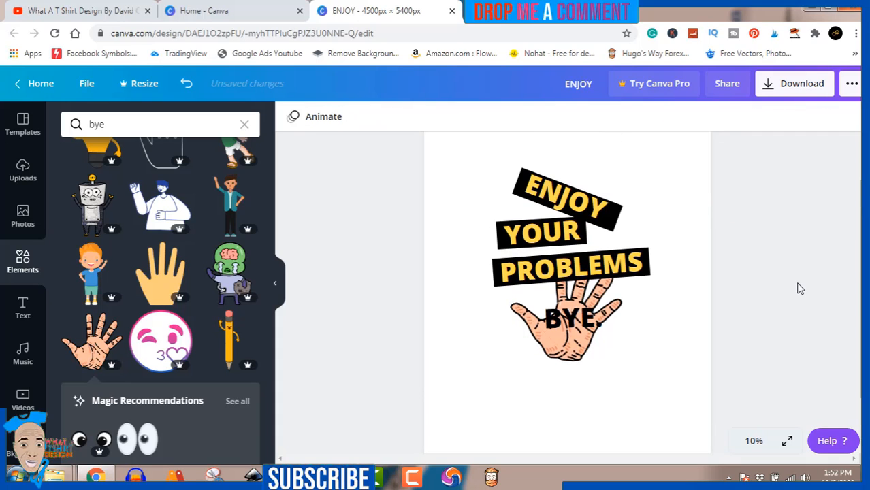
scroll(800, 289, "up", 1)
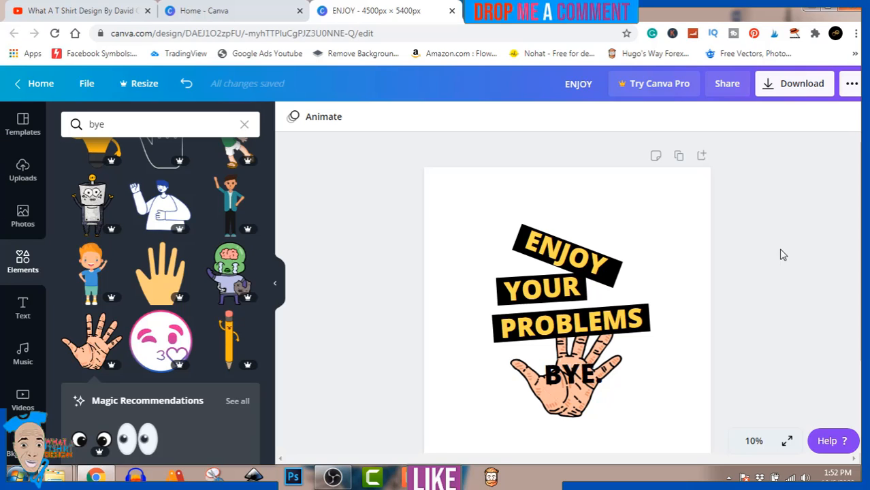
Step: Download the design as a free watermarked PNG draft and dismiss the scheduling promotion
left_click(803, 93)
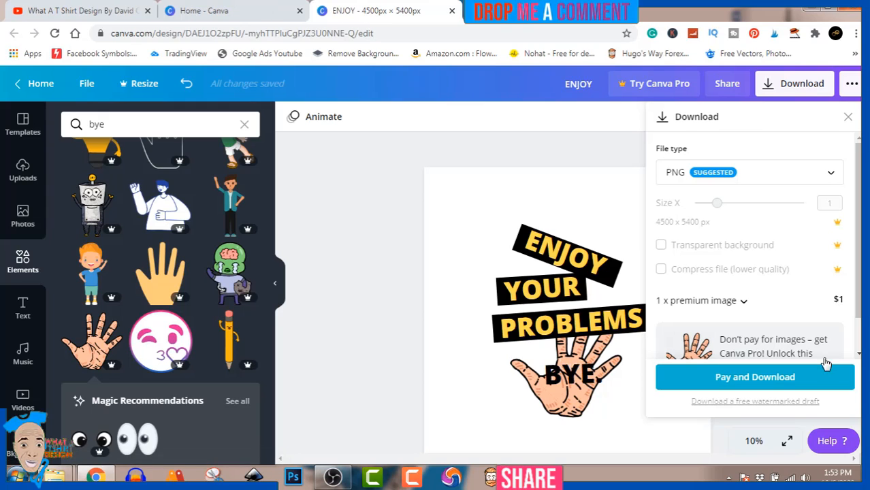
left_click(787, 403)
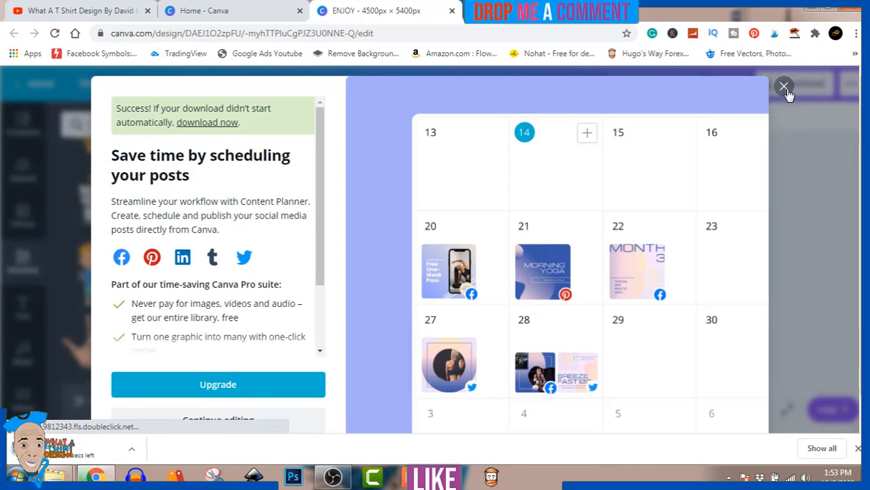
left_click(784, 87)
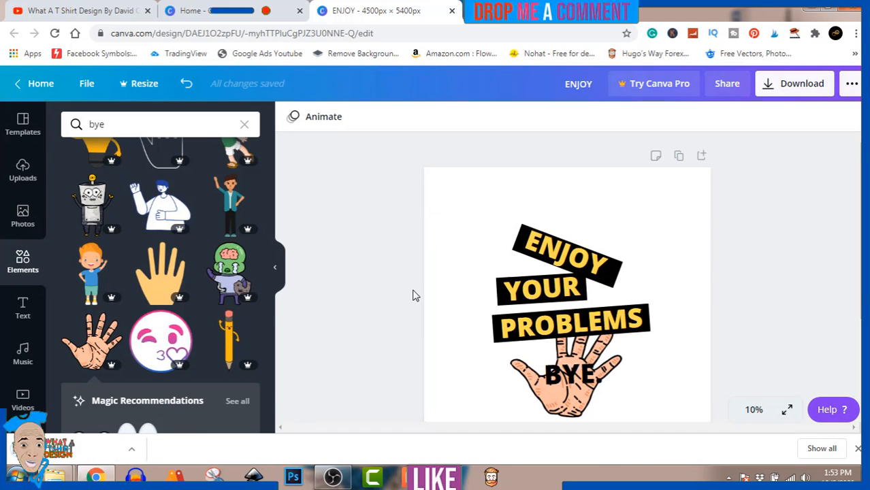
Step: Show the downloaded file in its folder and open the ENJOY image in Windows Photo Viewer
left_click(133, 454)
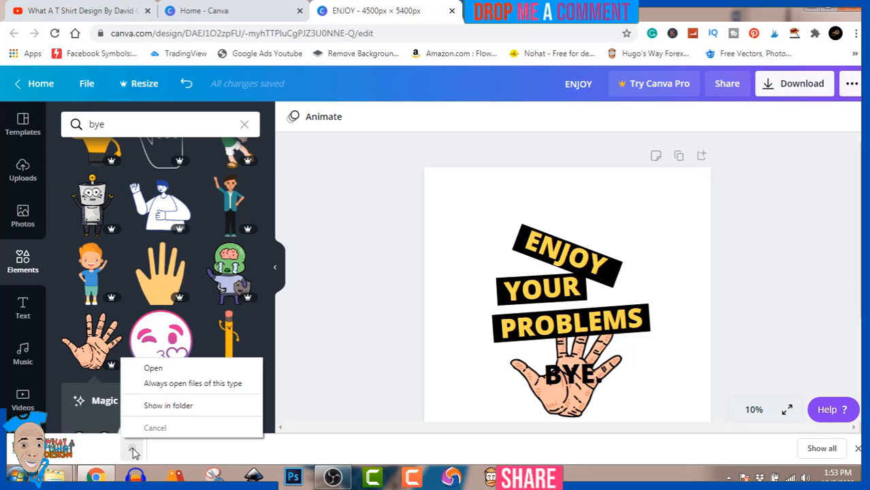
left_click(174, 411)
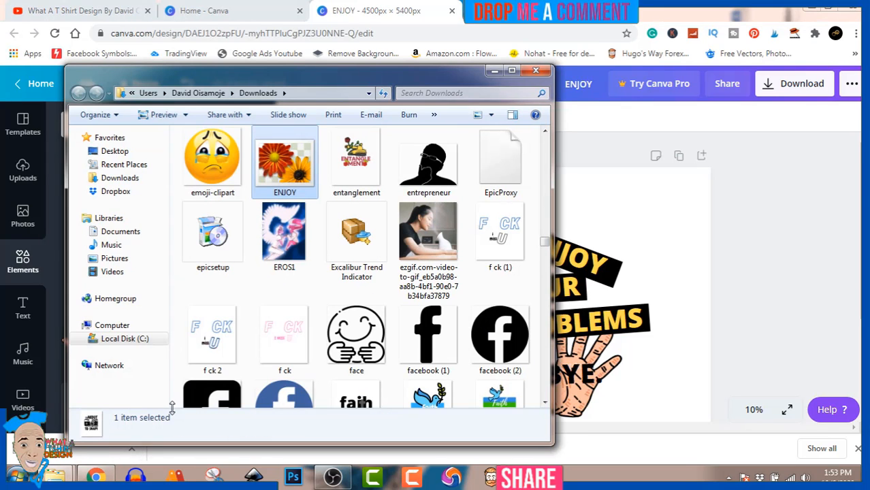
double_click(285, 155)
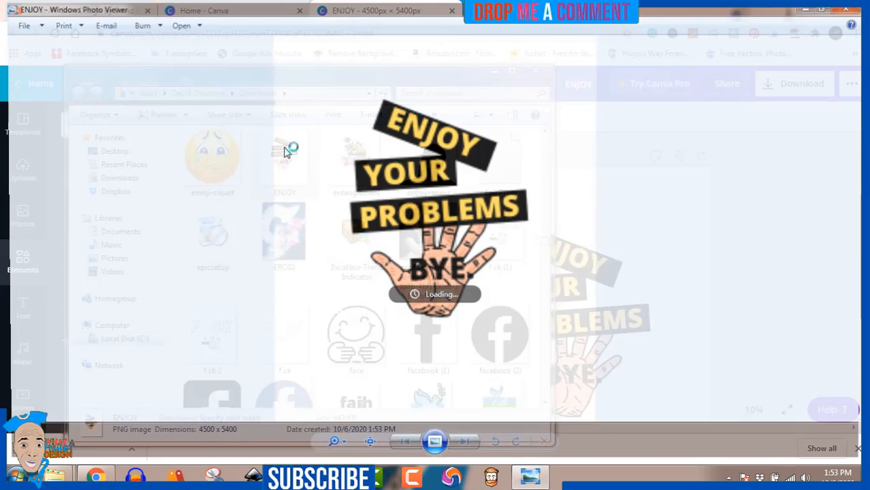